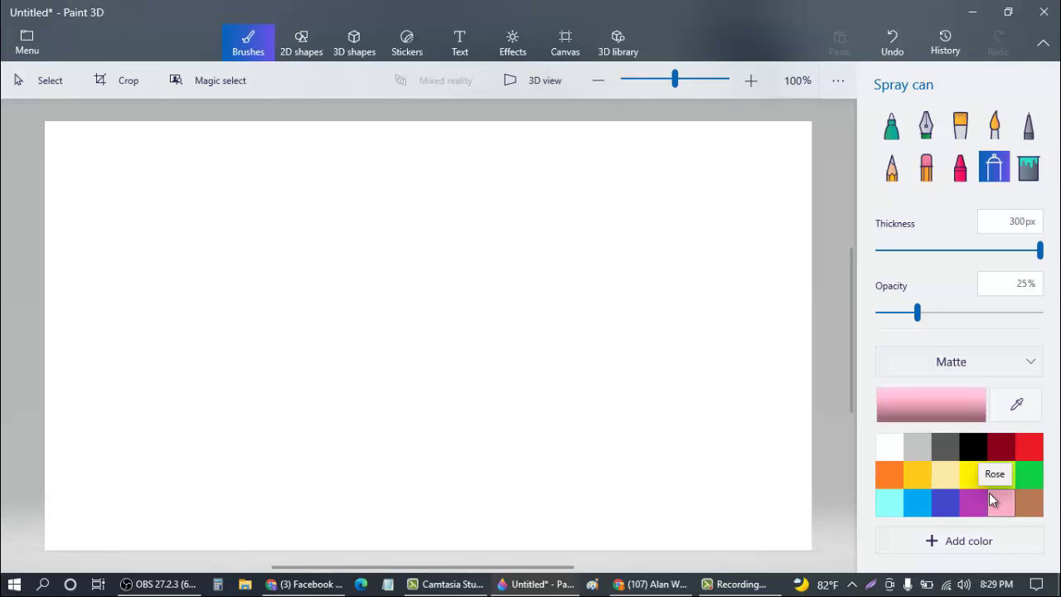
# Mix a dark pink (hex d24472) and spray it broadly across the canvas as a soft background
pyautogui.click(955, 411)
pyautogui.moveTo(540, 208); pyautogui.dragTo(528, 202)
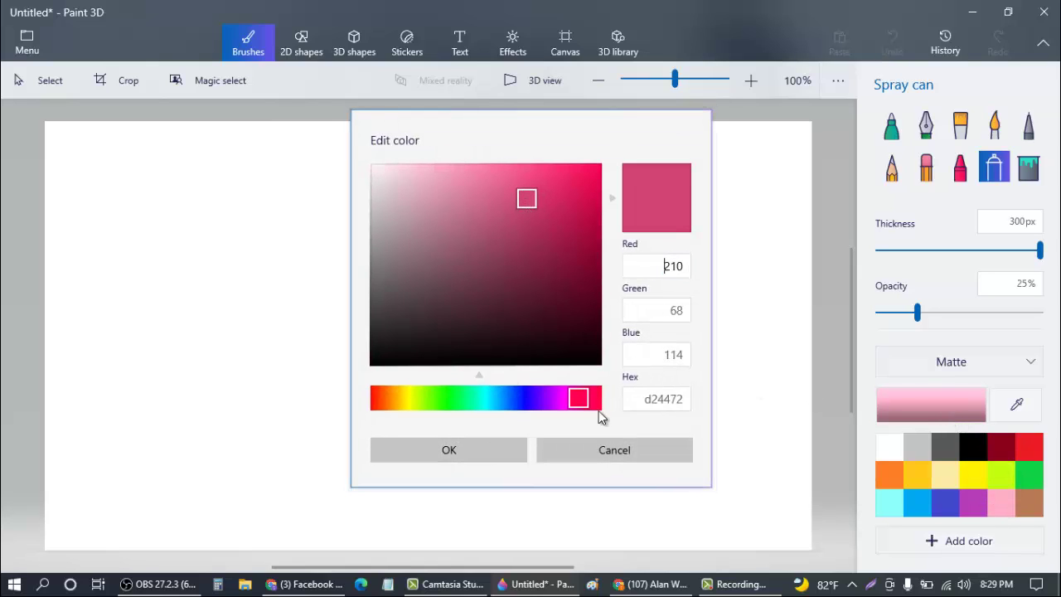
pyautogui.click(493, 448)
pyautogui.moveTo(521, 173)
pyautogui.mouseDown()
pyautogui.moveTo(371, 176)
pyautogui.moveTo(166, 261)
pyautogui.moveTo(157, 280)
pyautogui.moveTo(452, 213)
pyautogui.moveTo(460, 224)
pyautogui.moveTo(234, 414)
pyautogui.moveTo(305, 416)
pyautogui.moveTo(638, 219)
pyautogui.moveTo(575, 137)
pyautogui.moveTo(519, 376)
pyautogui.moveTo(627, 299)
pyautogui.moveTo(492, 445)
pyautogui.moveTo(431, 408)
pyautogui.moveTo(281, 406)
pyautogui.moveTo(373, 266)
pyautogui.moveTo(136, 426)
pyautogui.moveTo(313, 200)
pyautogui.moveTo(381, 305)
pyautogui.moveTo(256, 503)
pyautogui.moveTo(497, 407)
pyautogui.moveTo(459, 530)
pyautogui.moveTo(637, 459)
pyautogui.moveTo(497, 269)
pyautogui.moveTo(333, 302)
pyautogui.moveTo(330, 222)
pyautogui.moveTo(259, 348)
pyautogui.moveTo(506, 358)
pyautogui.mouseUp()
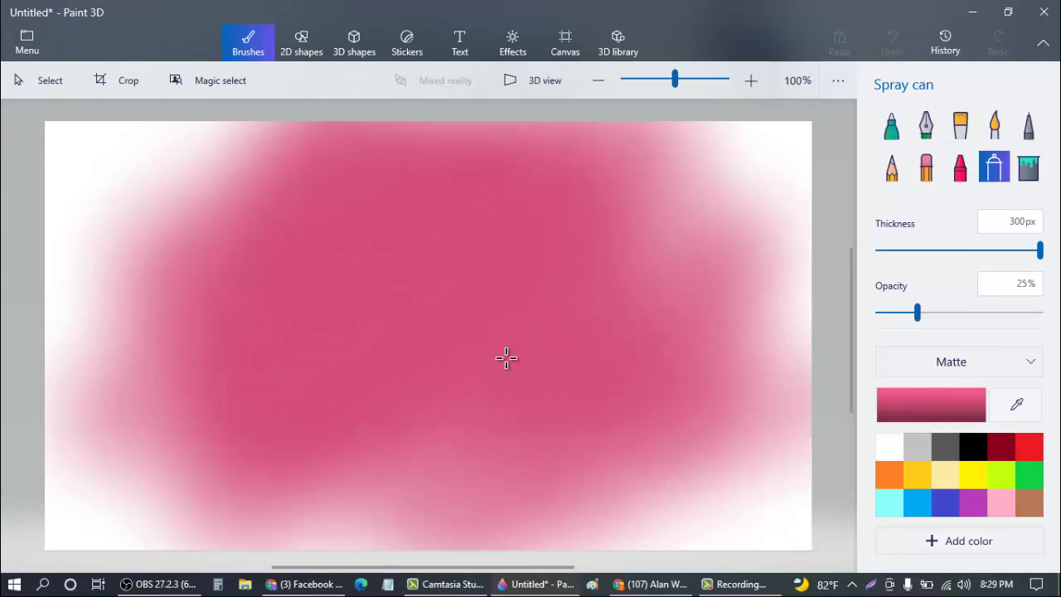
pyautogui.moveTo(450, 252); pyautogui.dragTo(31, 187)
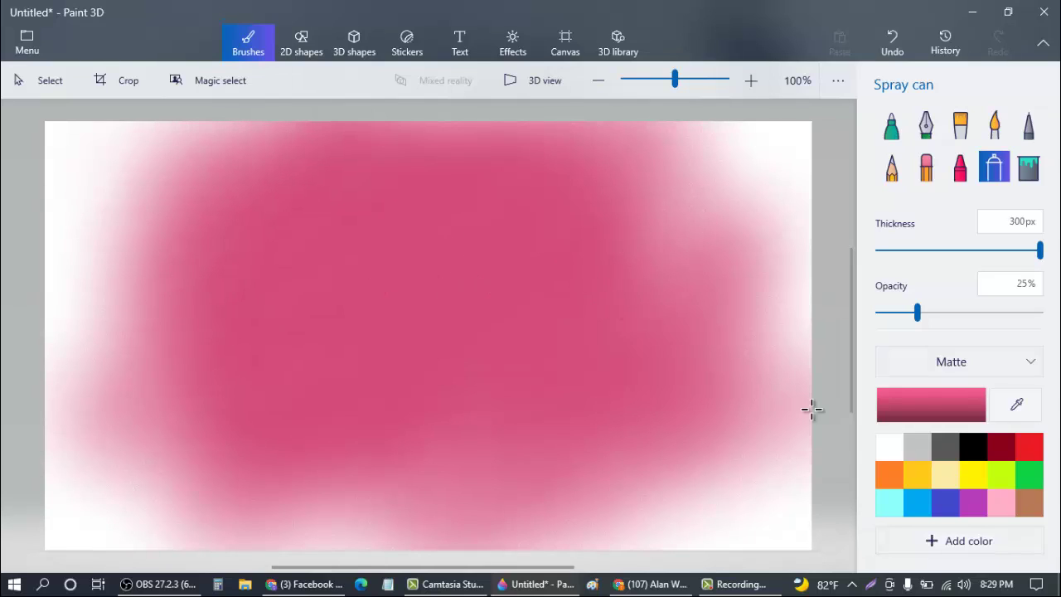
# Spray a rose glow over the middle of the background with the spray can at 7% opacity
pyautogui.click(1002, 503)
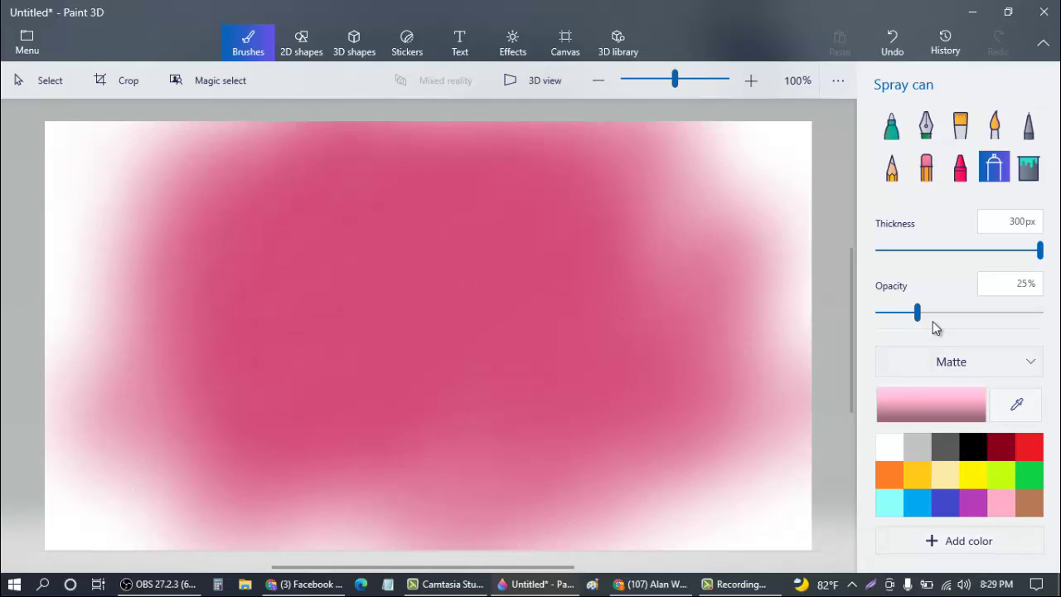
pyautogui.moveTo(919, 315); pyautogui.dragTo(888, 313)
pyautogui.moveTo(504, 314)
pyautogui.mouseDown()
pyautogui.moveTo(519, 241)
pyautogui.moveTo(424, 330)
pyautogui.moveTo(473, 290)
pyautogui.moveTo(386, 428)
pyautogui.moveTo(426, 403)
pyautogui.mouseUp()
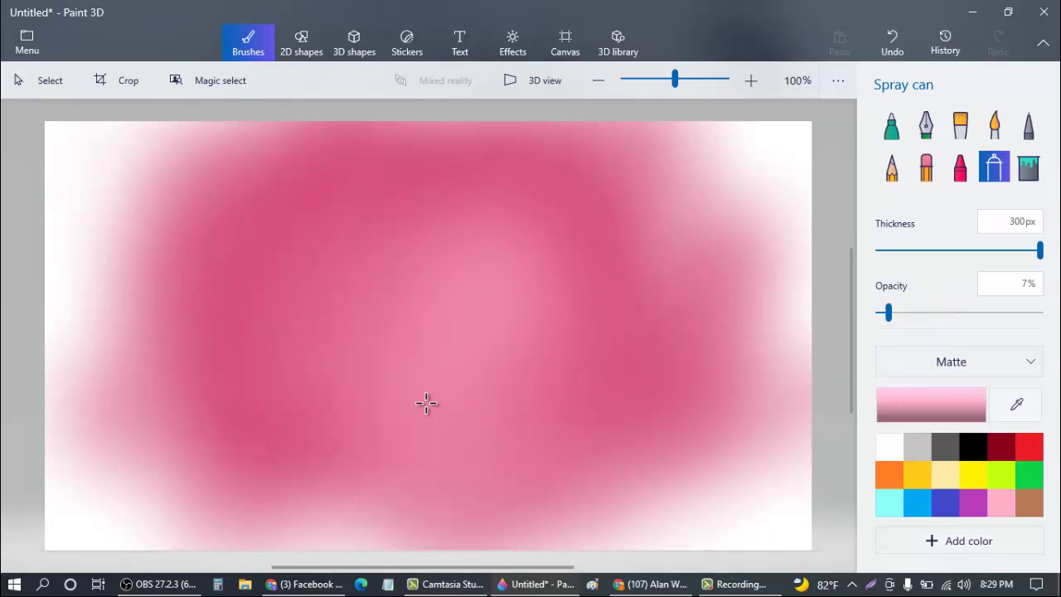
pyautogui.moveTo(501, 238)
pyautogui.mouseDown()
pyautogui.moveTo(309, 273)
pyautogui.moveTo(565, 248)
pyautogui.moveTo(498, 300)
pyautogui.moveTo(597, 409)
pyautogui.moveTo(438, 371)
pyautogui.mouseUp()
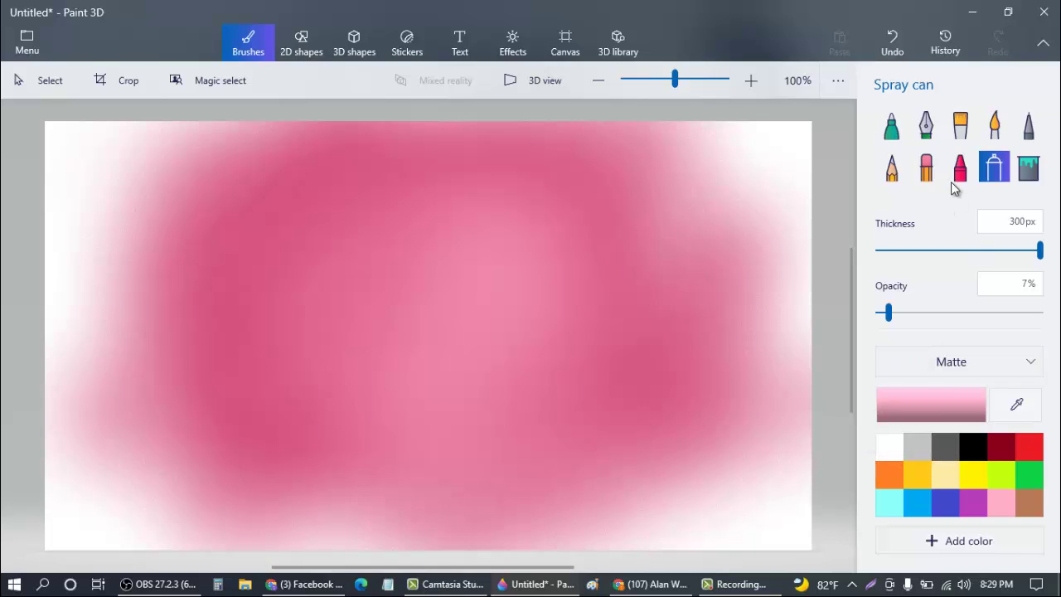
# Blend rose strokes across the background with the Watercolor brush at 200 px thickness and 66% opacity
pyautogui.click(994, 124)
pyautogui.moveTo(914, 250)
pyautogui.mouseDown()
pyautogui.moveTo(990, 264)
pyautogui.moveTo(1039, 250)
pyautogui.mouseUp()
pyautogui.moveTo(991, 310); pyautogui.dragTo(925, 311)
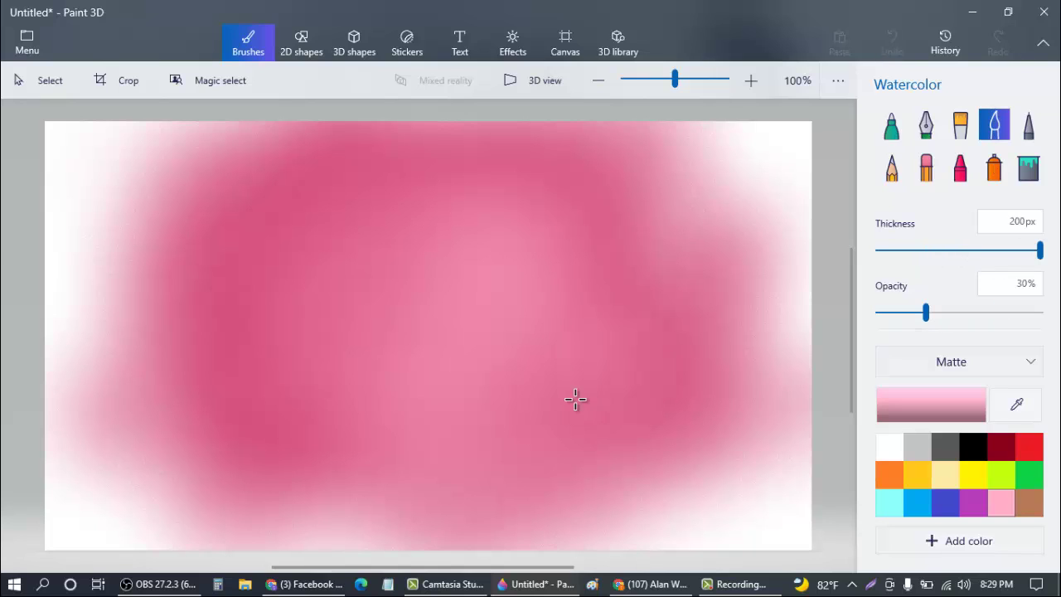
pyautogui.click(985, 314)
pyautogui.moveTo(651, 239)
pyautogui.mouseDown()
pyautogui.moveTo(563, 279)
pyautogui.moveTo(437, 161)
pyautogui.moveTo(290, 187)
pyautogui.moveTo(281, 335)
pyautogui.moveTo(443, 428)
pyautogui.moveTo(422, 319)
pyautogui.moveTo(516, 289)
pyautogui.moveTo(508, 380)
pyautogui.moveTo(405, 440)
pyautogui.mouseUp()
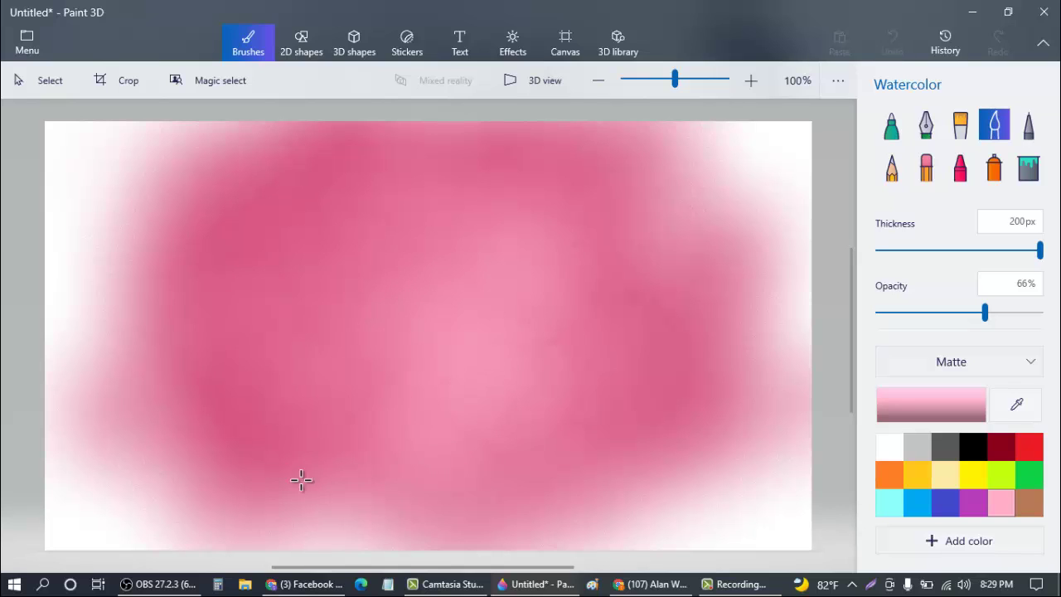
pyautogui.moveTo(300, 479)
pyautogui.mouseDown()
pyautogui.moveTo(289, 432)
pyautogui.moveTo(506, 334)
pyautogui.moveTo(391, 362)
pyautogui.moveTo(405, 414)
pyautogui.moveTo(327, 344)
pyautogui.moveTo(335, 301)
pyautogui.moveTo(464, 301)
pyautogui.moveTo(486, 383)
pyautogui.moveTo(515, 313)
pyautogui.mouseUp()
pyautogui.moveTo(567, 449)
pyautogui.mouseDown()
pyautogui.moveTo(627, 296)
pyautogui.moveTo(596, 212)
pyautogui.mouseUp()
pyautogui.moveTo(415, 188); pyautogui.dragTo(293, 192)
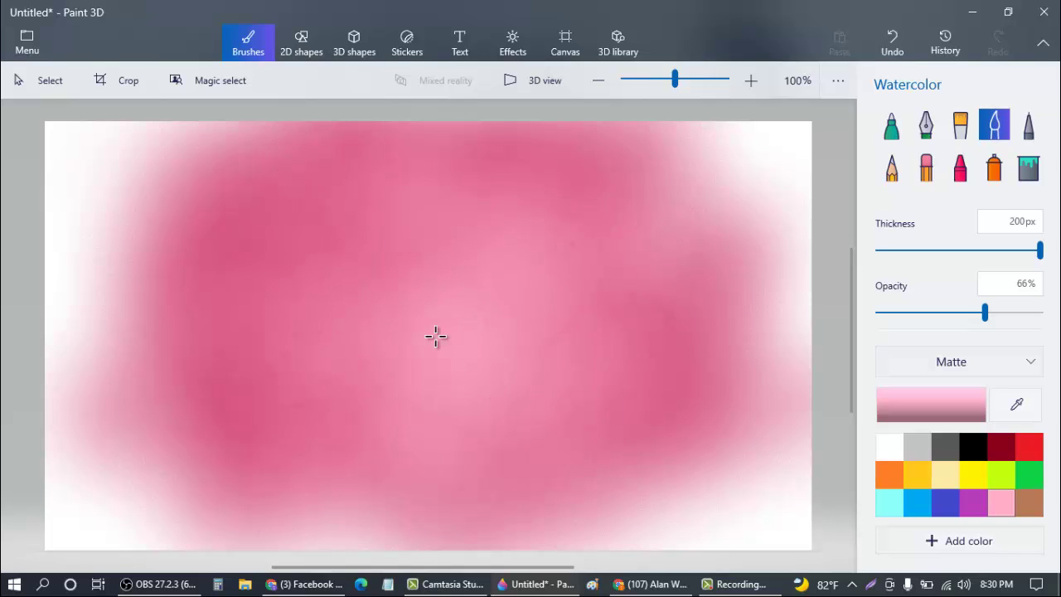
pyautogui.moveTo(623, 179)
pyautogui.mouseDown()
pyautogui.moveTo(678, 173)
pyautogui.moveTo(719, 209)
pyautogui.moveTo(762, 327)
pyautogui.moveTo(741, 372)
pyautogui.moveTo(732, 476)
pyautogui.mouseUp()
pyautogui.moveTo(181, 366); pyautogui.dragTo(210, 309)
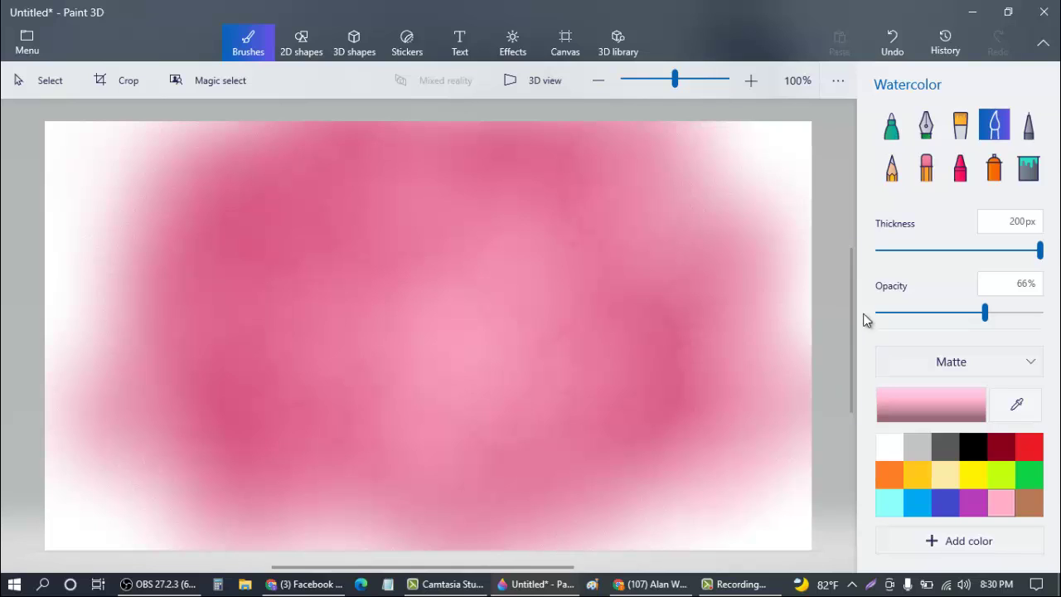
# Outline a mountain peak with a central ridge in the lower middle of the canvas, using a 5 px dark pink Marker
pyautogui.click(890, 129)
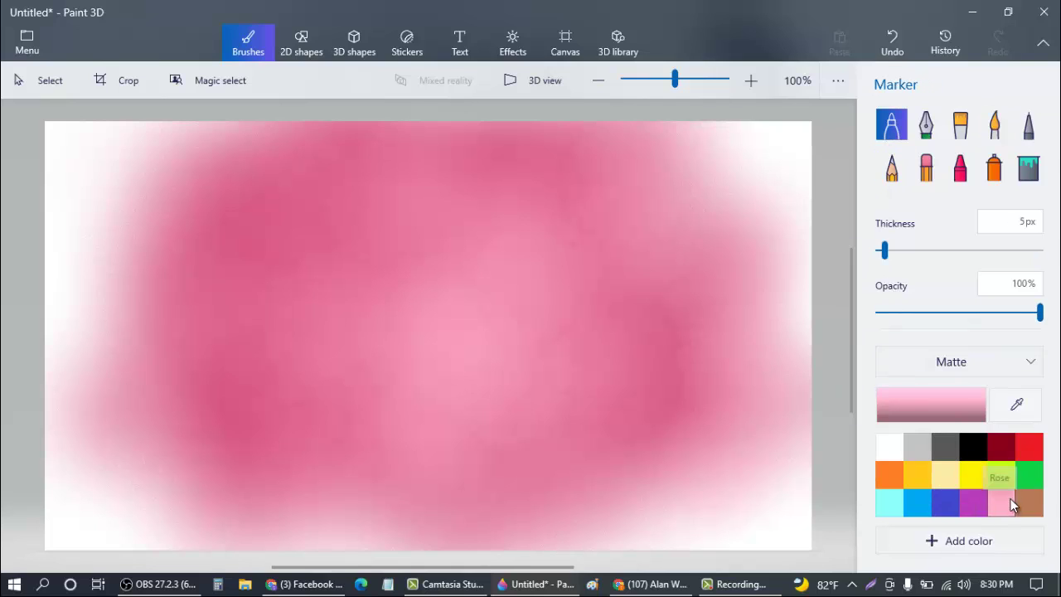
pyautogui.click(910, 419)
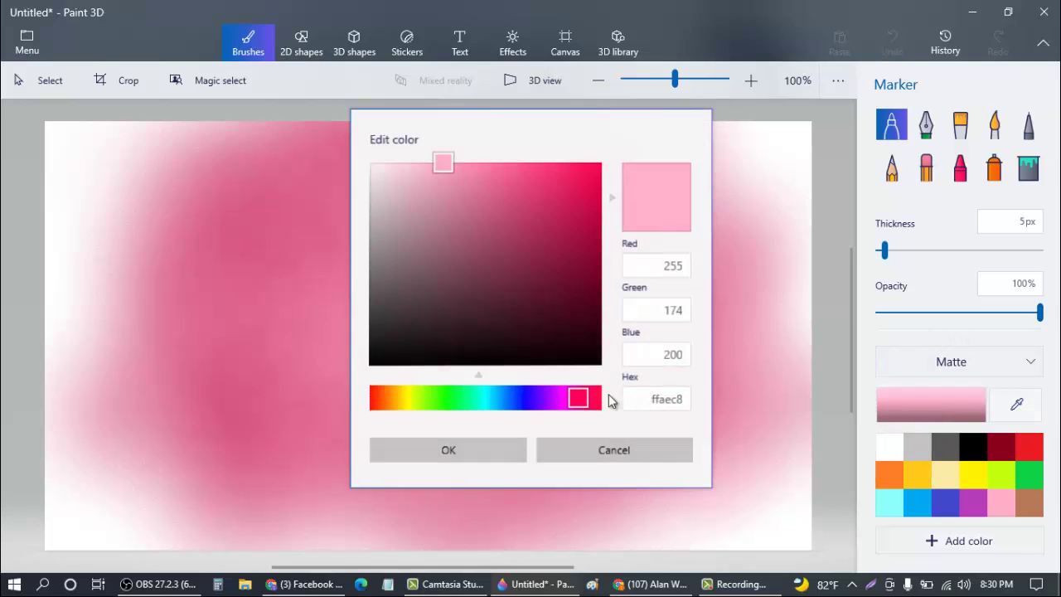
pyautogui.click(532, 200)
pyautogui.click(466, 455)
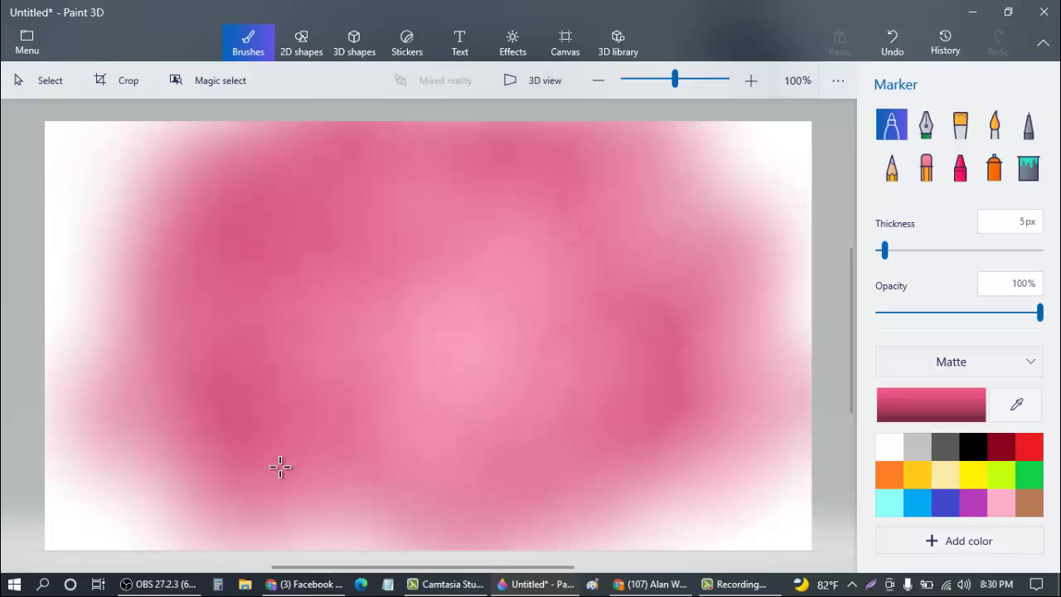
pyautogui.moveTo(280, 466)
pyautogui.mouseDown()
pyautogui.moveTo(470, 323)
pyautogui.moveTo(478, 335)
pyautogui.moveTo(463, 365)
pyautogui.moveTo(372, 502)
pyautogui.mouseUp()
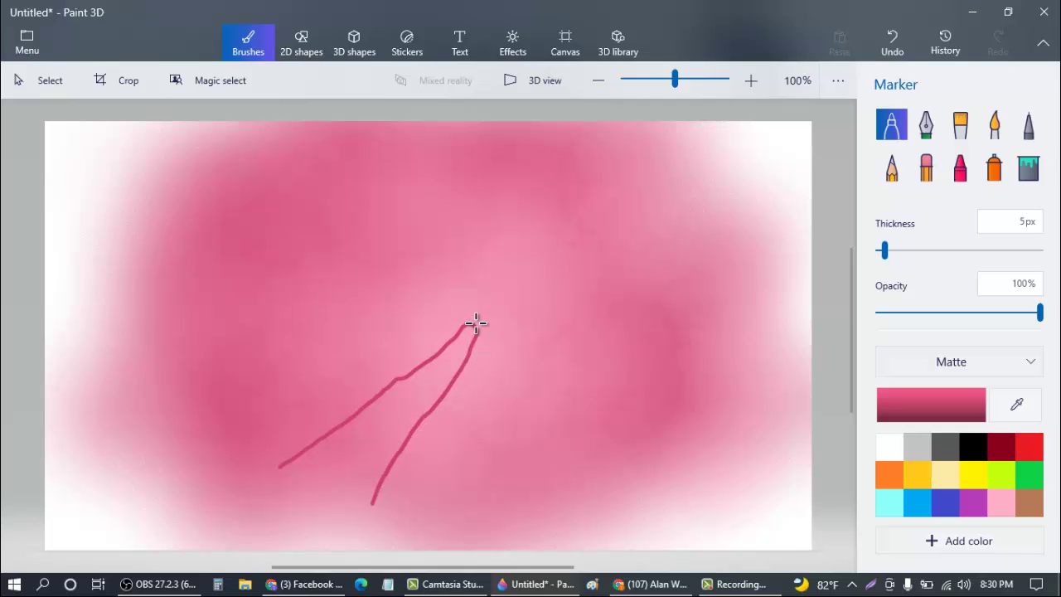
pyautogui.moveTo(475, 325)
pyautogui.mouseDown()
pyautogui.moveTo(516, 392)
pyautogui.moveTo(651, 469)
pyautogui.mouseUp()
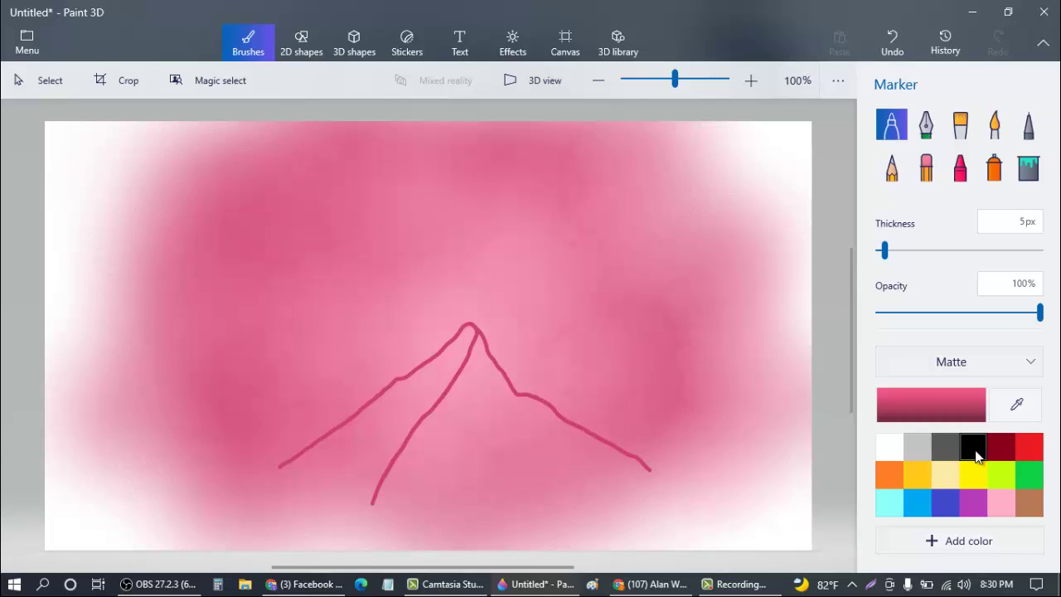
# Fill the mountain in dark pink with the Marker at 15 px, leaving a ragged base
pyautogui.moveTo(883, 250); pyautogui.dragTo(900, 250)
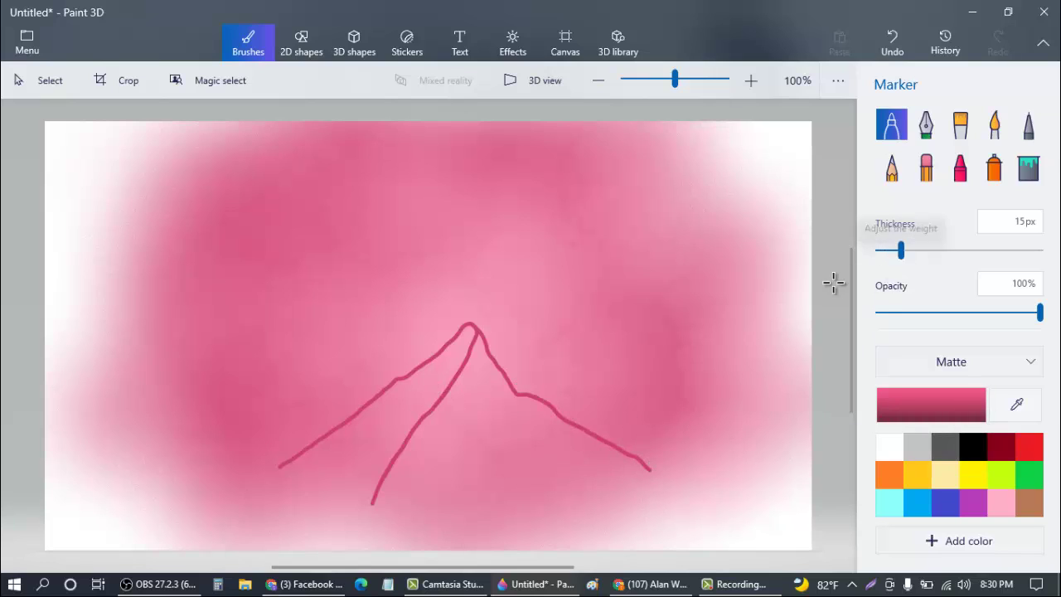
pyautogui.moveTo(418, 398)
pyautogui.mouseDown()
pyautogui.moveTo(356, 510)
pyautogui.moveTo(318, 450)
pyautogui.moveTo(295, 468)
pyautogui.mouseUp()
pyautogui.moveTo(409, 399)
pyautogui.mouseDown()
pyautogui.moveTo(399, 386)
pyautogui.moveTo(412, 374)
pyautogui.moveTo(421, 383)
pyautogui.moveTo(411, 412)
pyautogui.mouseUp()
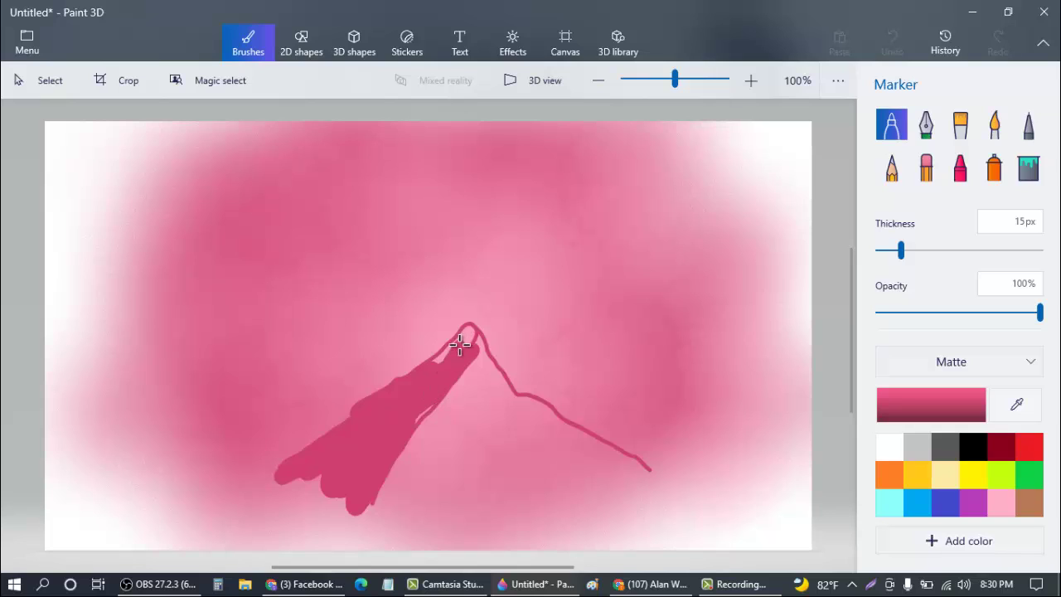
pyautogui.moveTo(379, 428); pyautogui.dragTo(381, 427)
pyautogui.moveTo(473, 336)
pyautogui.mouseDown()
pyautogui.moveTo(502, 386)
pyautogui.moveTo(519, 379)
pyautogui.moveTo(497, 362)
pyautogui.moveTo(633, 464)
pyautogui.moveTo(526, 415)
pyautogui.moveTo(481, 356)
pyautogui.moveTo(465, 422)
pyautogui.moveTo(455, 409)
pyautogui.moveTo(469, 355)
pyautogui.mouseUp()
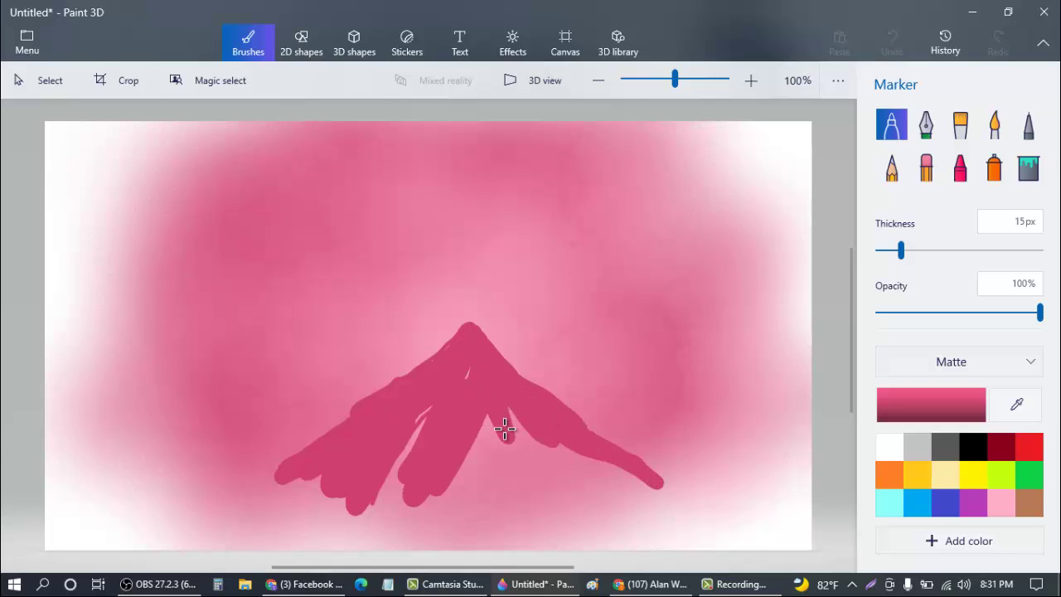
pyautogui.moveTo(504, 428)
pyautogui.mouseDown()
pyautogui.moveTo(521, 507)
pyautogui.moveTo(477, 399)
pyautogui.moveTo(498, 400)
pyautogui.moveTo(543, 470)
pyautogui.moveTo(568, 464)
pyautogui.moveTo(558, 450)
pyautogui.moveTo(584, 457)
pyautogui.moveTo(524, 469)
pyautogui.moveTo(568, 505)
pyautogui.moveTo(598, 493)
pyautogui.moveTo(596, 527)
pyautogui.moveTo(426, 478)
pyautogui.moveTo(383, 528)
pyautogui.moveTo(390, 520)
pyautogui.moveTo(369, 477)
pyautogui.moveTo(453, 467)
pyautogui.moveTo(468, 506)
pyautogui.moveTo(544, 514)
pyautogui.moveTo(550, 502)
pyautogui.moveTo(577, 525)
pyautogui.moveTo(631, 485)
pyautogui.moveTo(657, 500)
pyautogui.moveTo(613, 497)
pyautogui.mouseUp()
pyautogui.moveTo(272, 492)
pyautogui.mouseDown()
pyautogui.moveTo(287, 475)
pyautogui.moveTo(307, 481)
pyautogui.mouseUp()
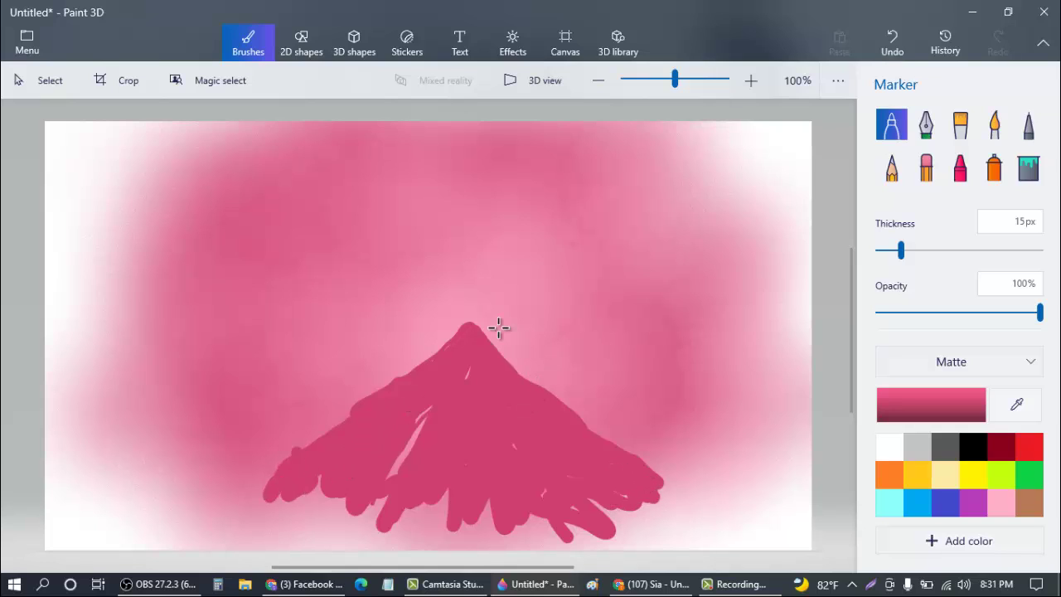
# Sharpen the mountain's peak and slopes and fill gaps along them with the Marker at 5 px
pyautogui.moveTo(901, 251); pyautogui.dragTo(878, 250)
pyautogui.moveTo(466, 328)
pyautogui.mouseDown()
pyautogui.moveTo(489, 331)
pyautogui.moveTo(531, 377)
pyautogui.mouseUp()
pyautogui.moveTo(498, 343); pyautogui.dragTo(580, 427)
pyautogui.moveTo(526, 372); pyautogui.dragTo(652, 469)
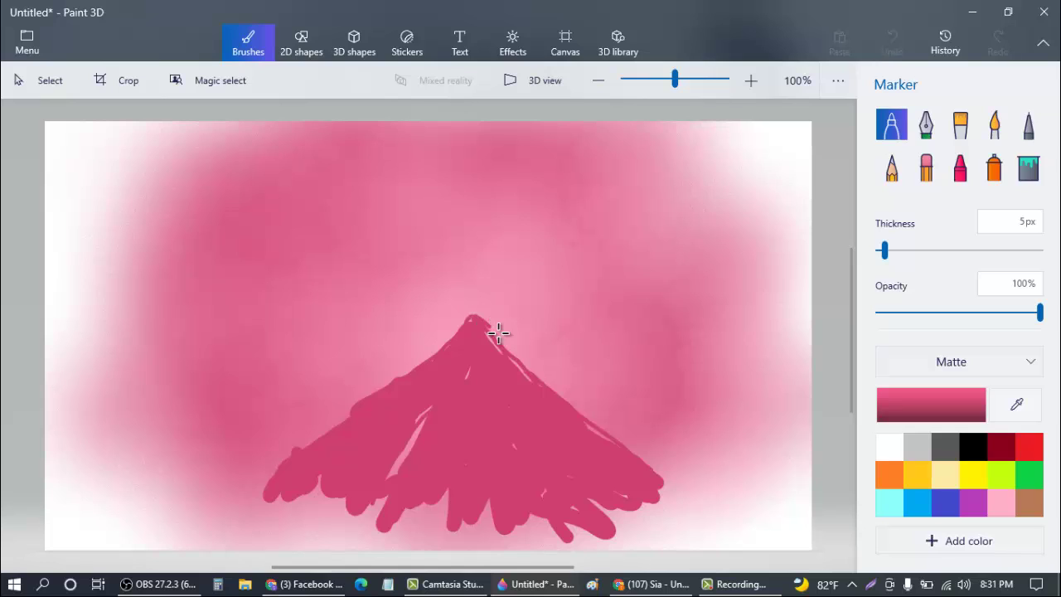
pyautogui.moveTo(498, 333); pyautogui.dragTo(659, 472)
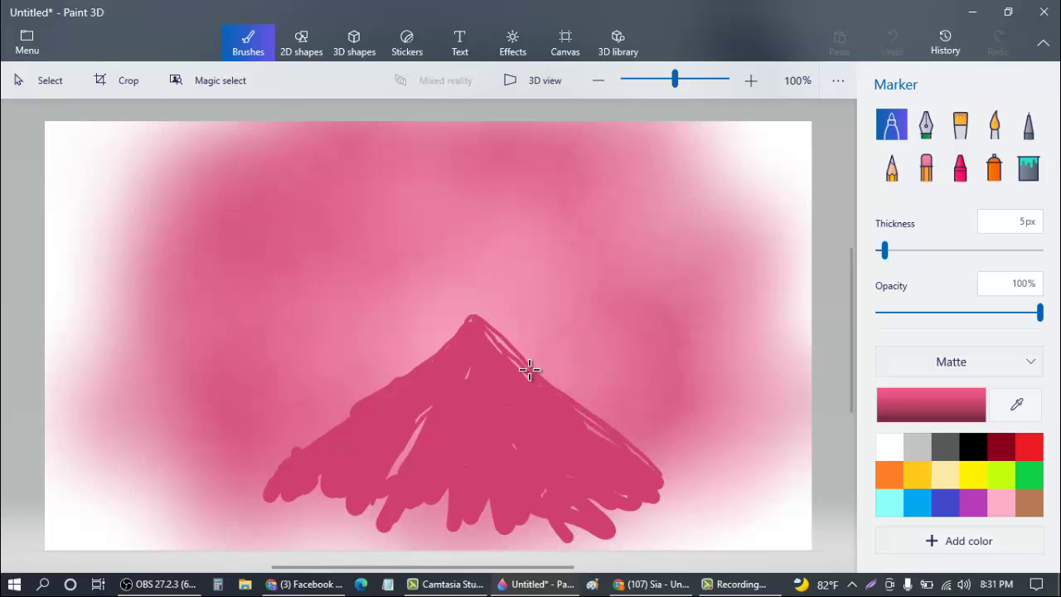
pyautogui.moveTo(532, 365)
pyautogui.mouseDown()
pyautogui.moveTo(584, 418)
pyautogui.moveTo(570, 413)
pyautogui.moveTo(540, 465)
pyautogui.moveTo(564, 406)
pyautogui.moveTo(655, 478)
pyautogui.mouseUp()
pyautogui.moveTo(472, 319)
pyautogui.mouseDown()
pyautogui.moveTo(446, 356)
pyautogui.moveTo(435, 350)
pyautogui.moveTo(465, 321)
pyautogui.moveTo(406, 377)
pyautogui.moveTo(391, 386)
pyautogui.moveTo(468, 325)
pyautogui.moveTo(268, 467)
pyautogui.moveTo(295, 456)
pyautogui.moveTo(277, 455)
pyautogui.moveTo(286, 463)
pyautogui.moveTo(270, 478)
pyautogui.moveTo(319, 457)
pyautogui.moveTo(386, 462)
pyautogui.mouseUp()
pyautogui.moveTo(430, 425)
pyautogui.mouseDown()
pyautogui.moveTo(360, 488)
pyautogui.moveTo(402, 456)
pyautogui.mouseUp()
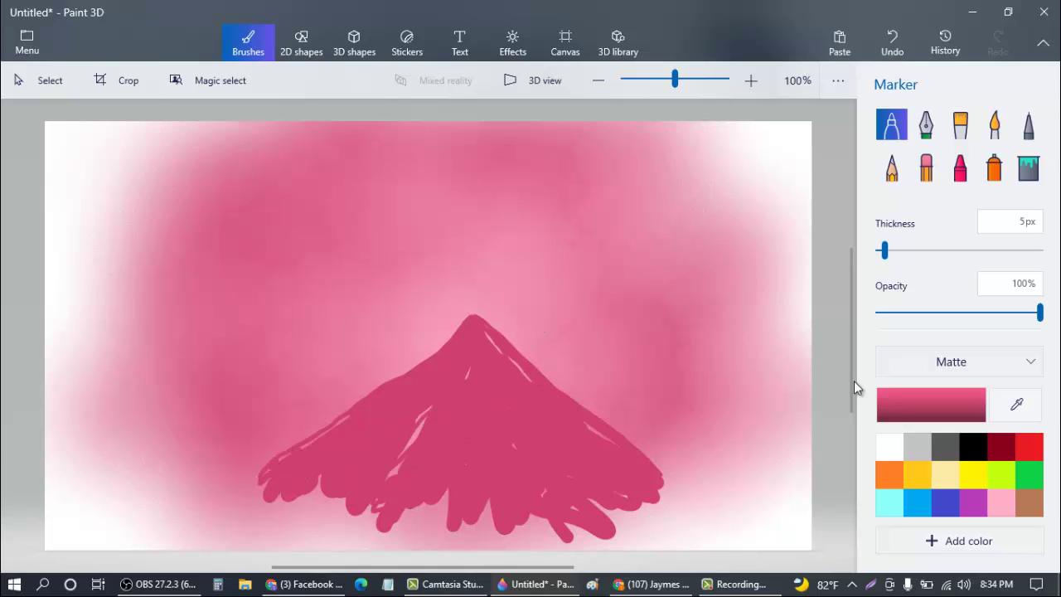
# Draw thin rose highlight lines from the peak down the mountain's right side with the Marker at 28% opacity
pyautogui.click(1000, 499)
pyautogui.moveTo(975, 314); pyautogui.dragTo(922, 313)
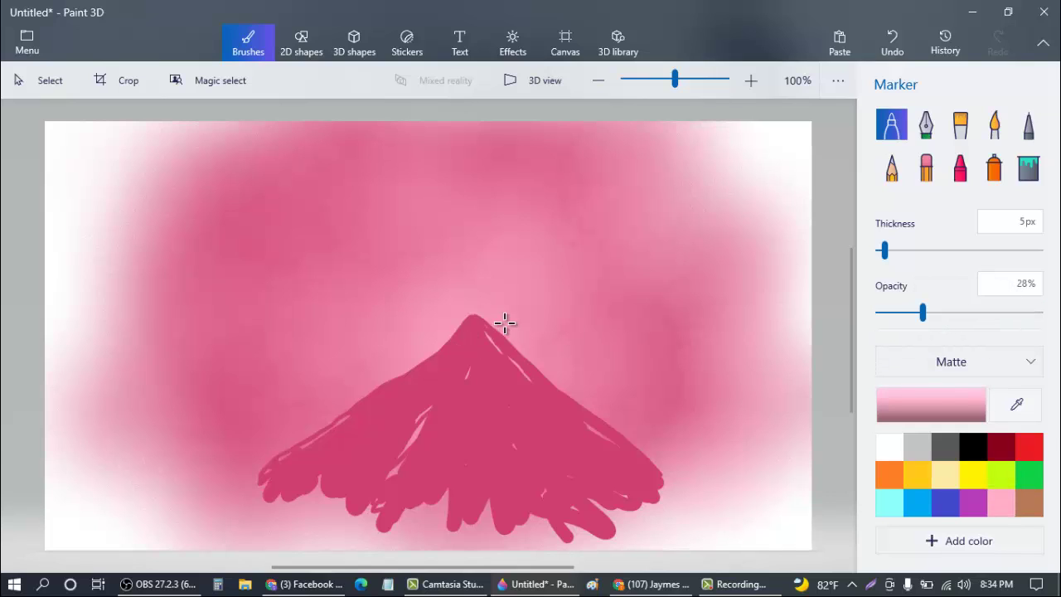
pyautogui.moveTo(476, 322); pyautogui.dragTo(504, 473)
pyautogui.moveTo(509, 509); pyautogui.dragTo(509, 511)
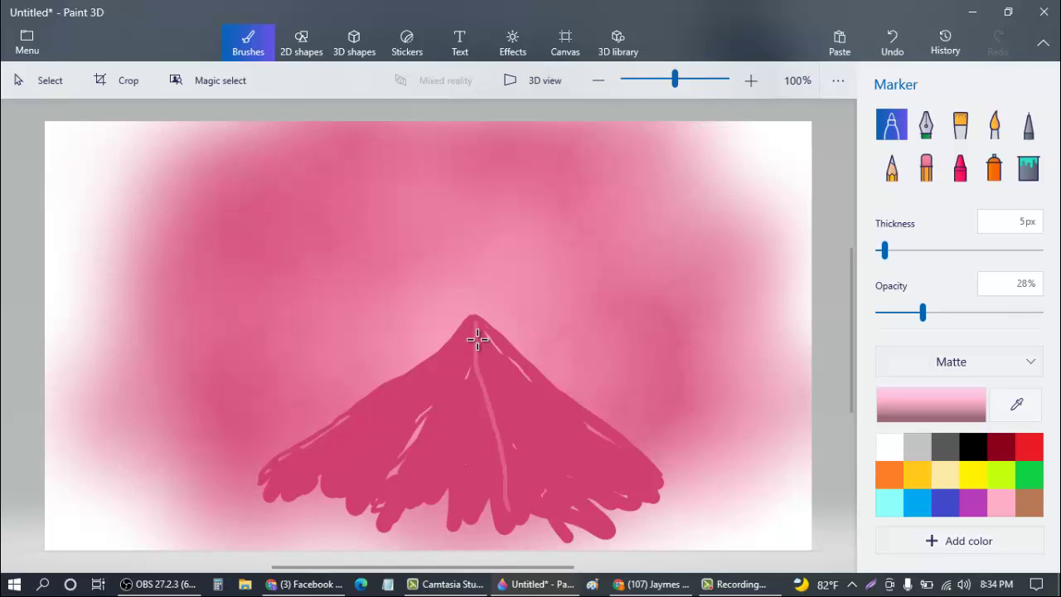
pyautogui.moveTo(474, 320); pyautogui.dragTo(472, 316)
pyautogui.moveTo(500, 398); pyautogui.dragTo(570, 509)
pyautogui.moveTo(478, 325); pyautogui.dragTo(576, 472)
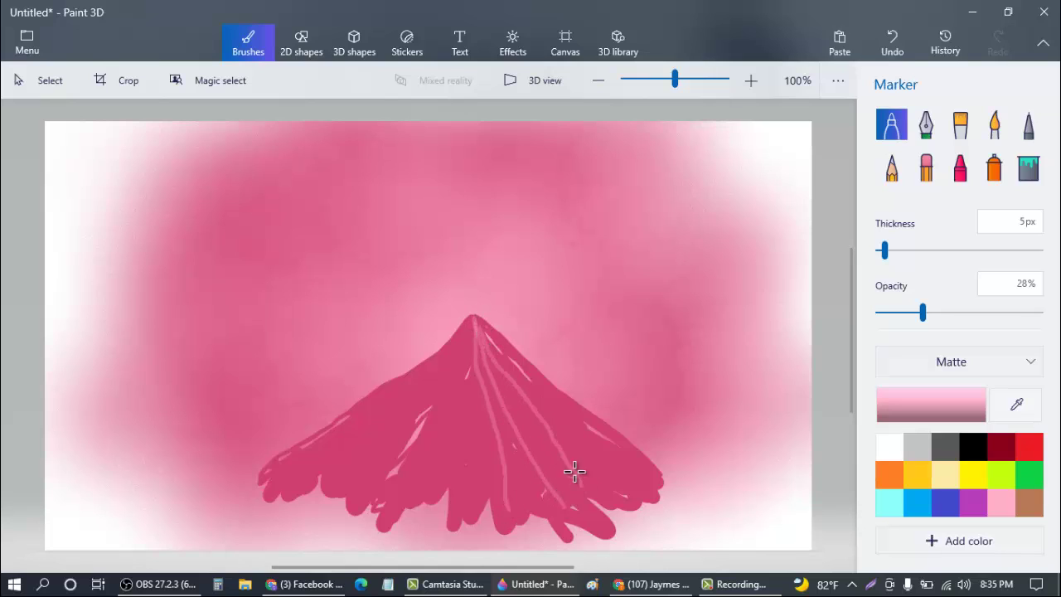
pyautogui.moveTo(531, 385); pyautogui.dragTo(600, 472)
# Shade both sides of the mountain with broad translucent rose Marker strokes at 17 px thickness and 17% opacity
pyautogui.moveTo(922, 312)
pyautogui.mouseDown()
pyautogui.moveTo(933, 313)
pyautogui.moveTo(904, 313)
pyautogui.mouseUp()
pyautogui.click(904, 250)
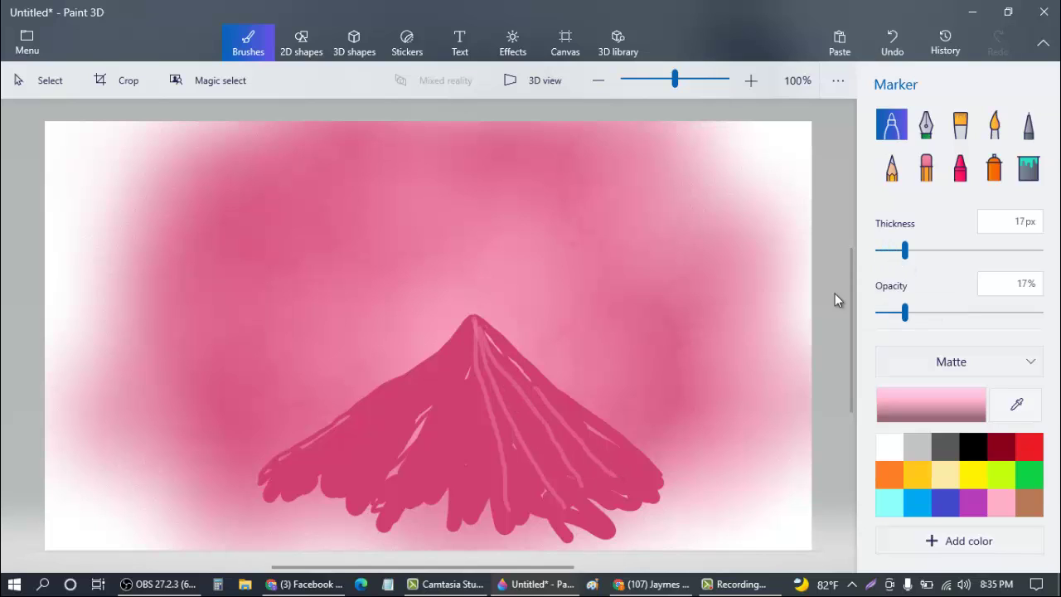
pyautogui.moveTo(486, 367)
pyautogui.mouseDown()
pyautogui.moveTo(594, 516)
pyautogui.moveTo(526, 455)
pyautogui.moveTo(492, 381)
pyautogui.moveTo(525, 455)
pyautogui.moveTo(526, 402)
pyautogui.moveTo(488, 331)
pyautogui.moveTo(530, 386)
pyautogui.mouseUp()
pyautogui.moveTo(481, 321)
pyautogui.mouseDown()
pyautogui.moveTo(611, 461)
pyautogui.moveTo(597, 478)
pyautogui.moveTo(572, 450)
pyautogui.mouseUp()
pyautogui.moveTo(510, 358)
pyautogui.mouseDown()
pyautogui.moveTo(663, 481)
pyautogui.moveTo(624, 474)
pyautogui.mouseUp()
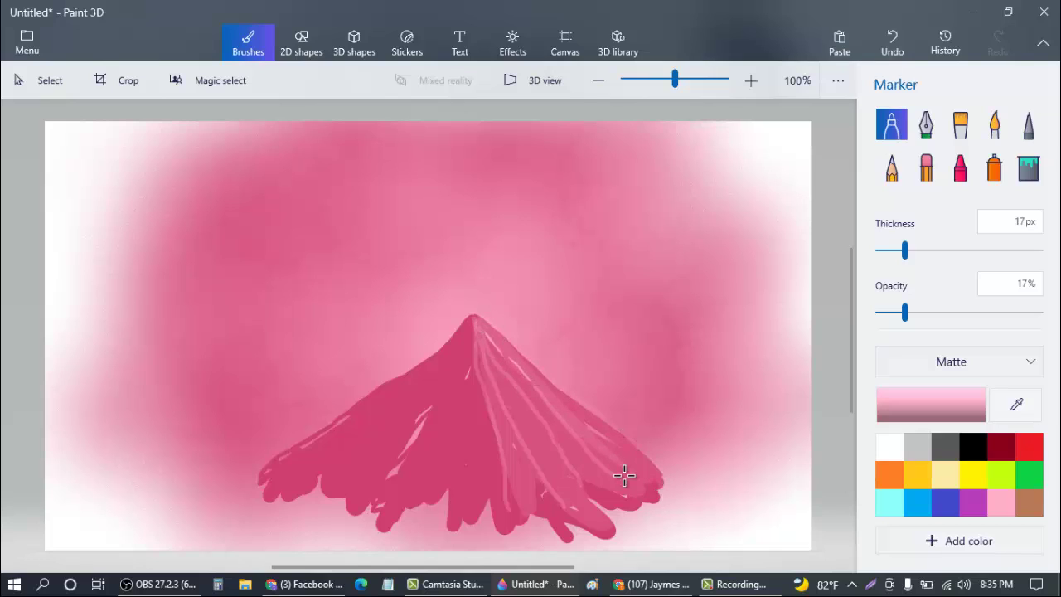
pyautogui.moveTo(473, 326); pyautogui.dragTo(347, 510)
pyautogui.moveTo(392, 479)
pyautogui.mouseDown()
pyautogui.moveTo(464, 483)
pyautogui.moveTo(481, 400)
pyautogui.moveTo(502, 415)
pyautogui.moveTo(529, 522)
pyautogui.mouseUp()
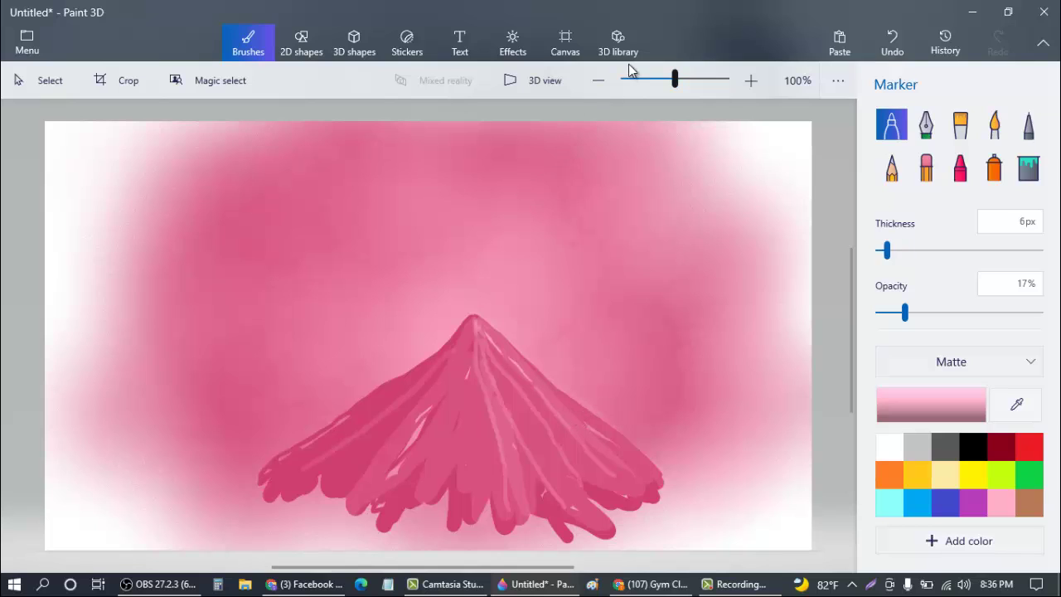
# Search the 3D library for "tree" and insert the Tree 02 model
pyautogui.click(623, 46)
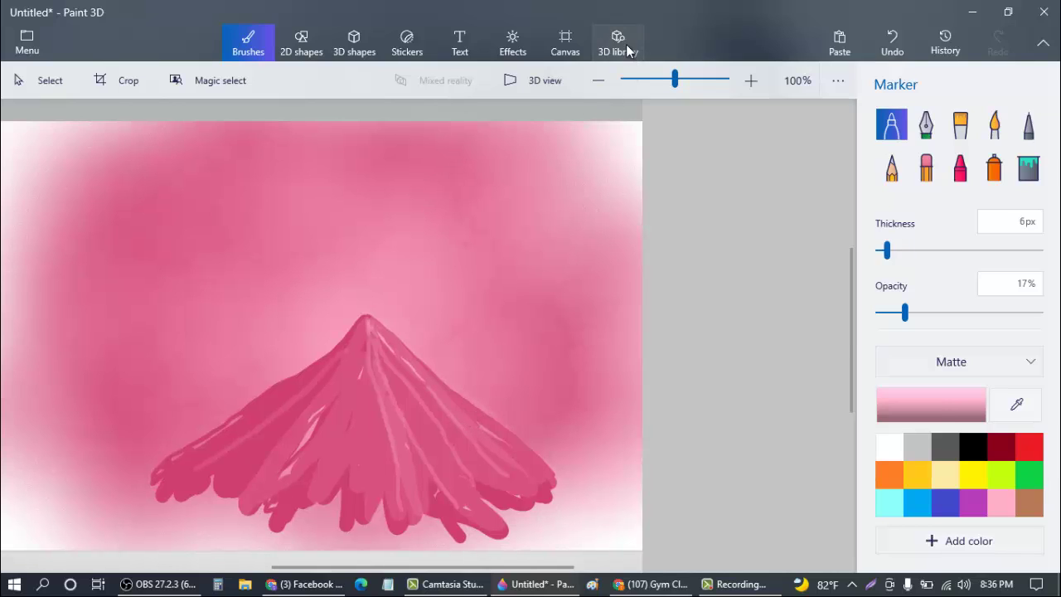
pyautogui.click(819, 117)
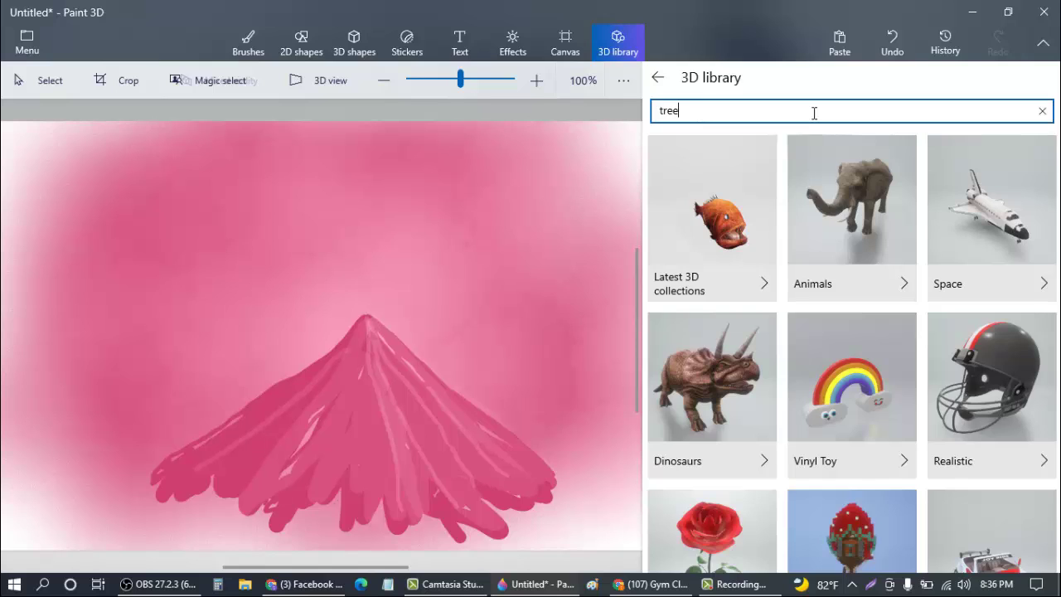
pyautogui.write('tree')
pyautogui.press('Return')
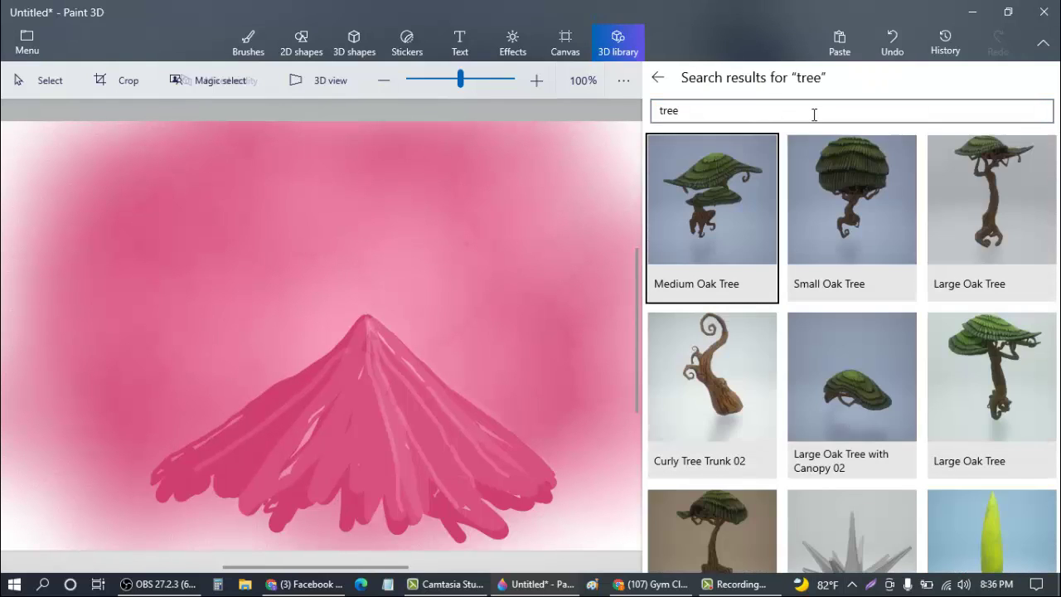
pyautogui.scroll(-15, 827, 252)
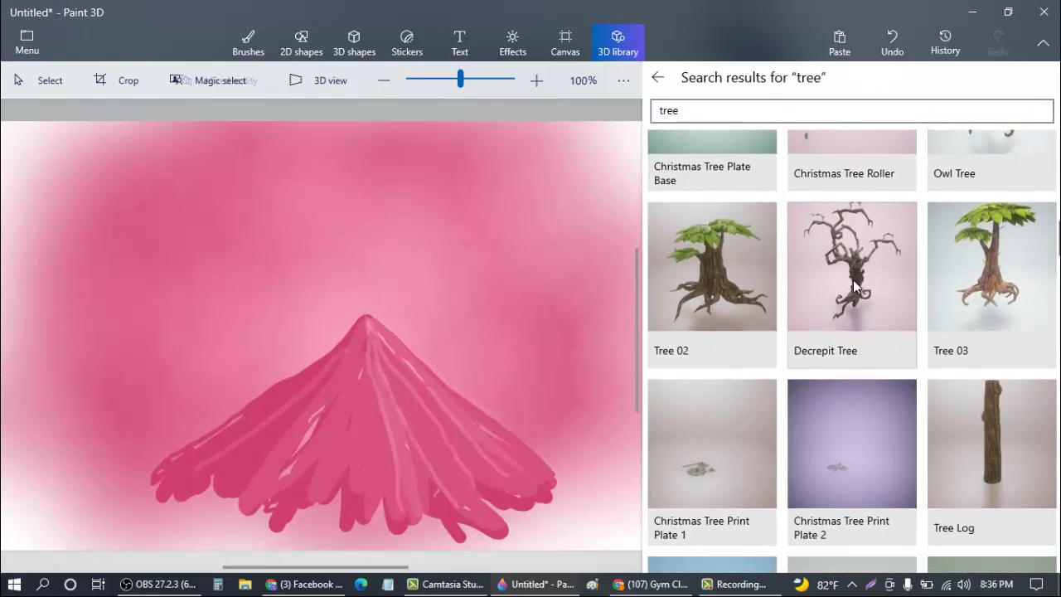
pyautogui.scroll(-2, 854, 280)
pyautogui.scroll(2, 856, 280)
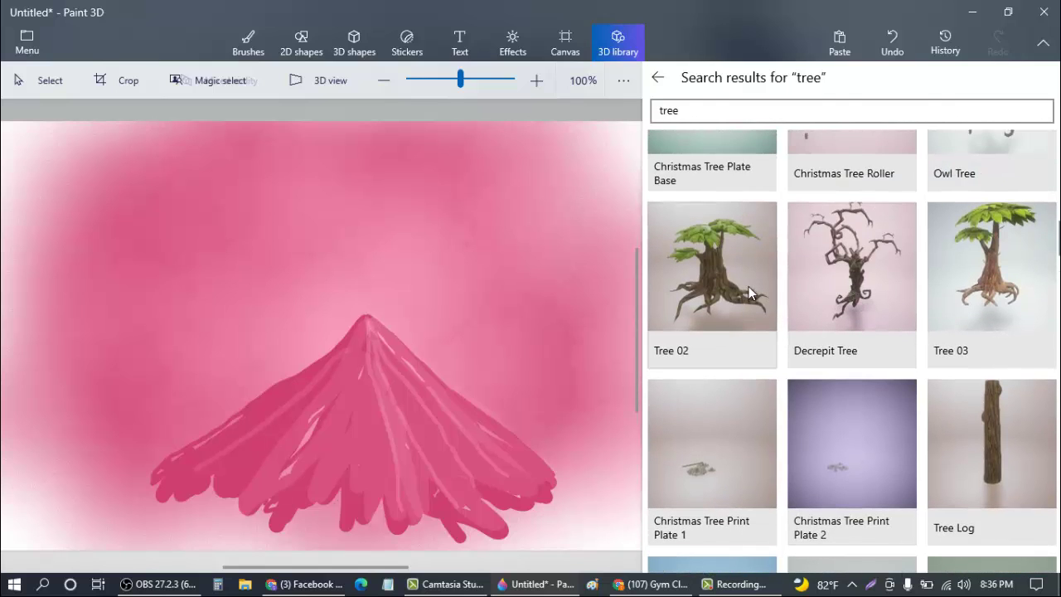
pyautogui.click(749, 286)
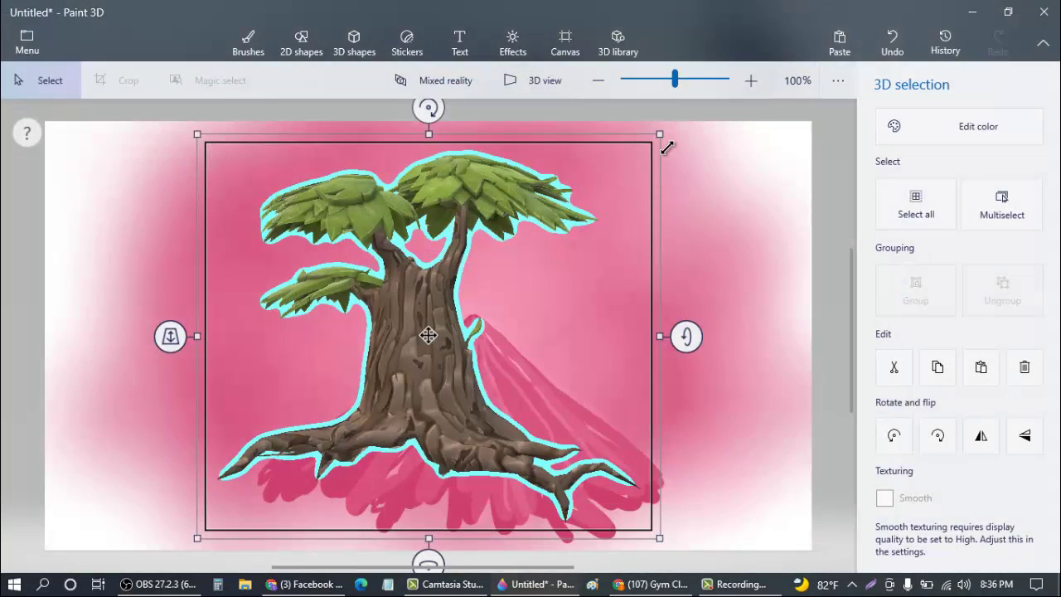
# Scale the inserted 3D tree down to roughly half size and place it on the mountain's peak
pyautogui.moveTo(660, 137); pyautogui.dragTo(432, 204)
pyautogui.moveTo(397, 357); pyautogui.dragTo(536, 294)
pyautogui.moveTo(641, 206); pyautogui.dragTo(544, 225)
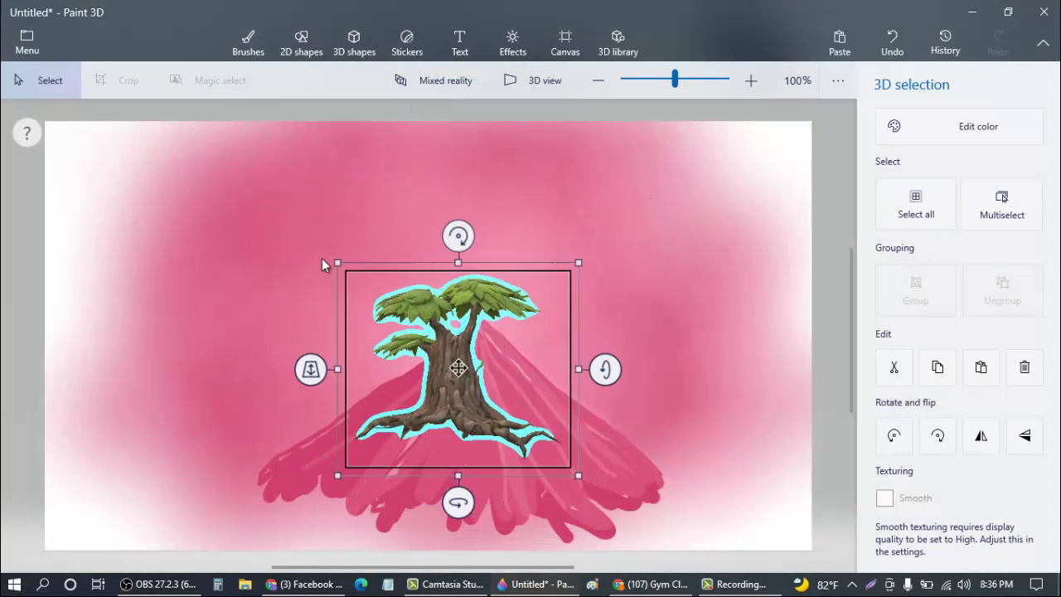
pyautogui.moveTo(335, 264); pyautogui.dragTo(388, 255)
pyautogui.moveTo(442, 366); pyautogui.dragTo(471, 342)
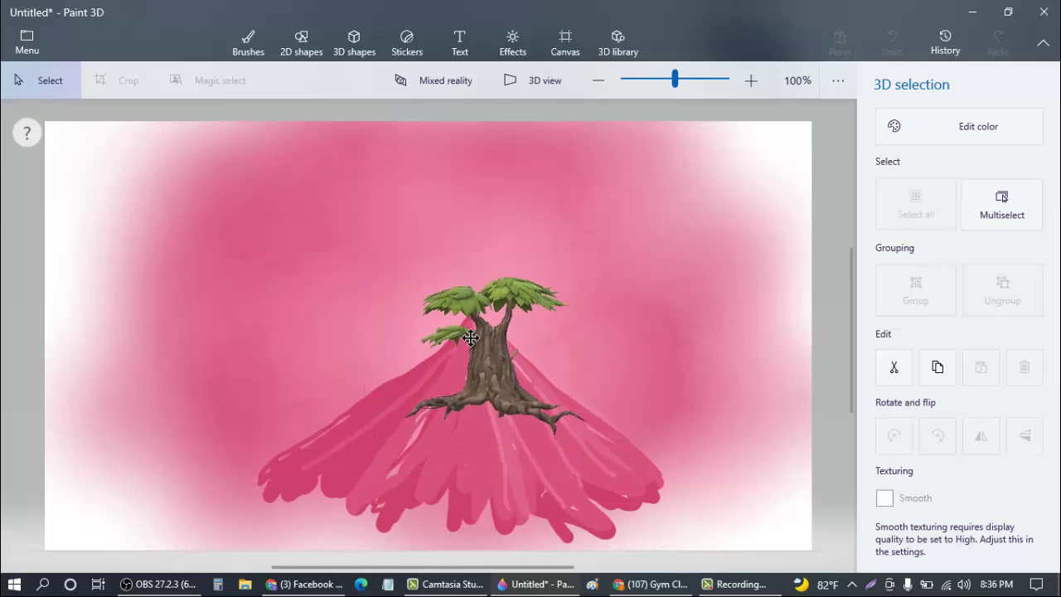
# Stretch the tree taller and make it narrower so its roots rest on the mountain's peak
pyautogui.moveTo(498, 255); pyautogui.dragTo(523, 127)
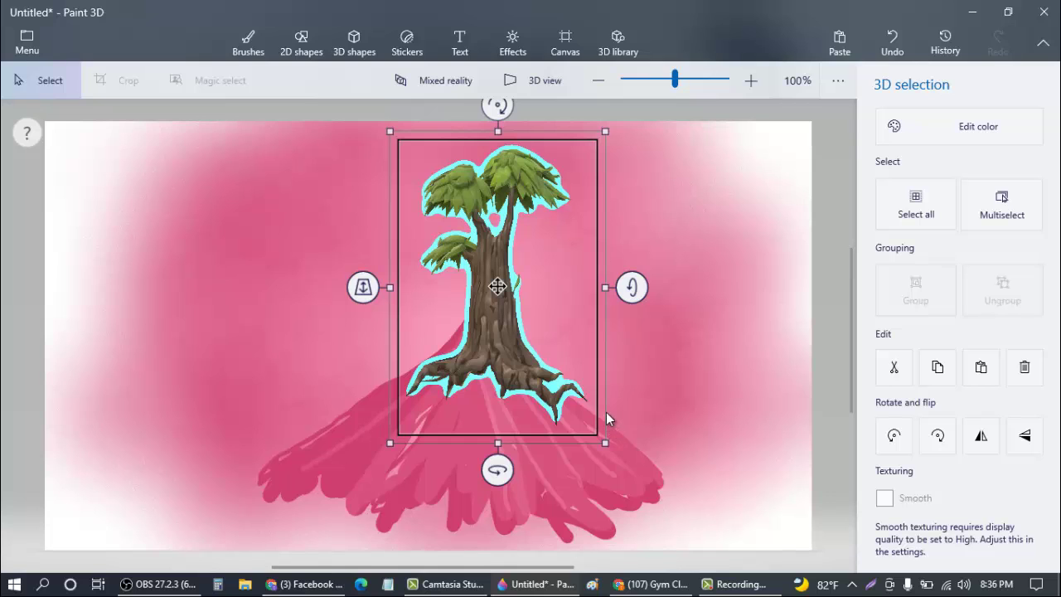
pyautogui.moveTo(596, 300); pyautogui.dragTo(491, 249)
pyautogui.click(339, 147)
pyautogui.click(483, 277)
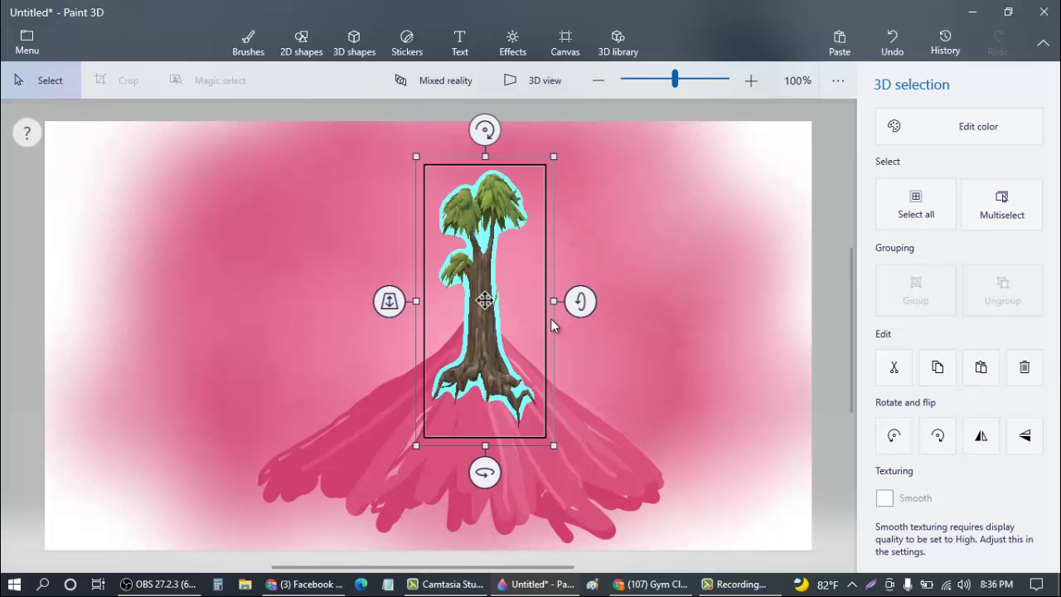
pyautogui.moveTo(553, 325); pyautogui.dragTo(587, 313)
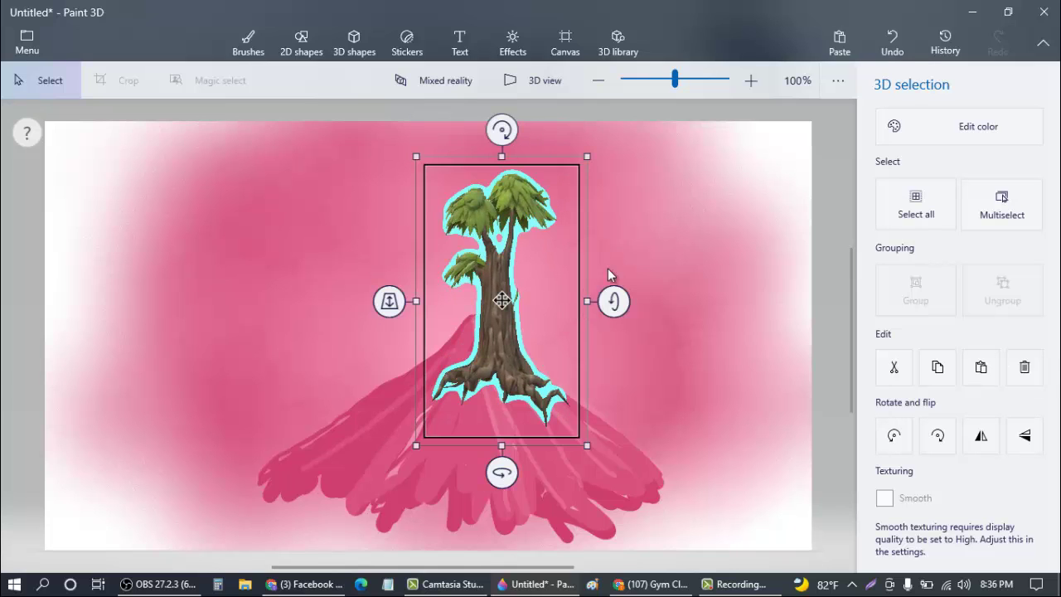
pyautogui.click(609, 257)
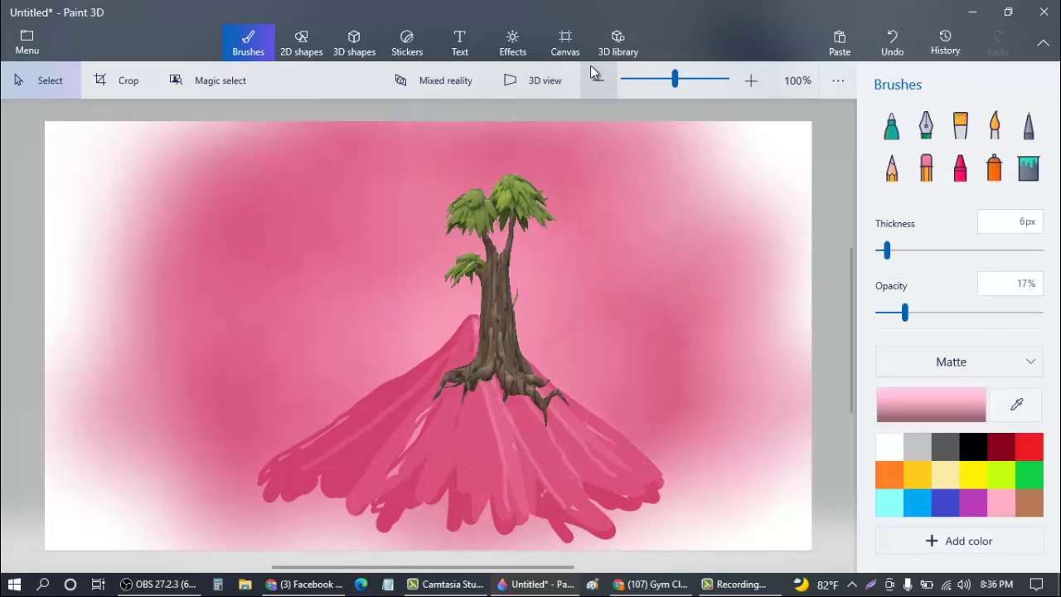
# Insert a second tree of the same model from the 3D library, shrink it and overlap it with the tall tree's trunk
pyautogui.click(617, 44)
pyautogui.click(703, 278)
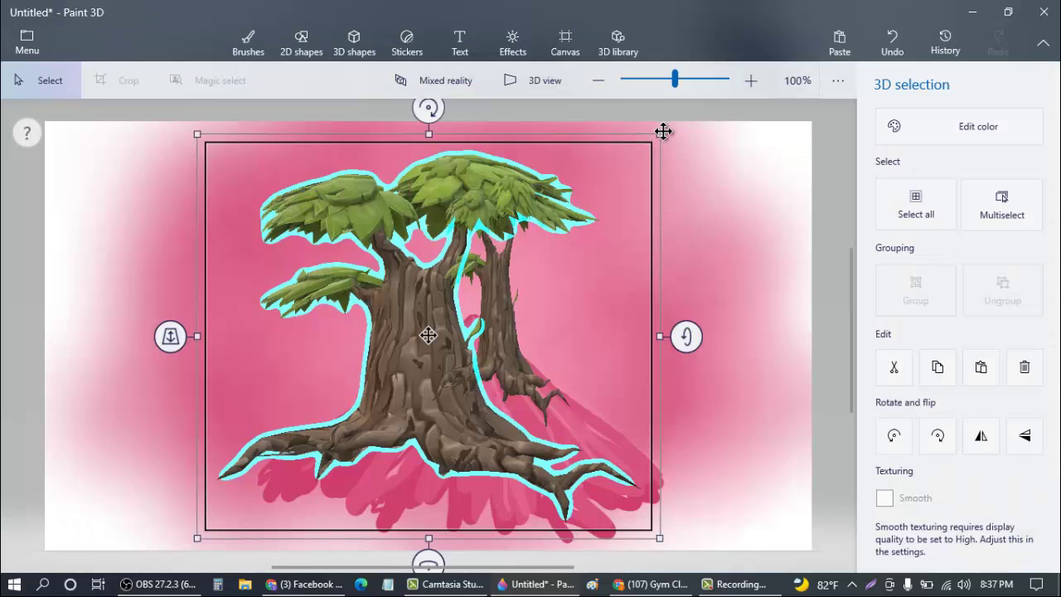
pyautogui.moveTo(661, 133); pyautogui.dragTo(423, 338)
pyautogui.moveTo(316, 421); pyautogui.dragTo(496, 318)
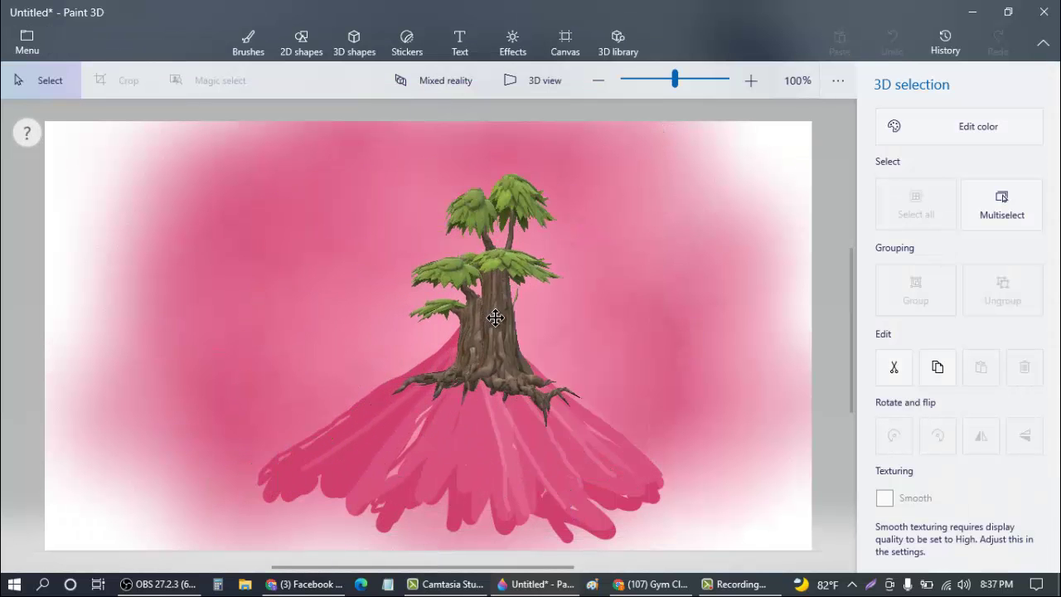
pyautogui.click(651, 304)
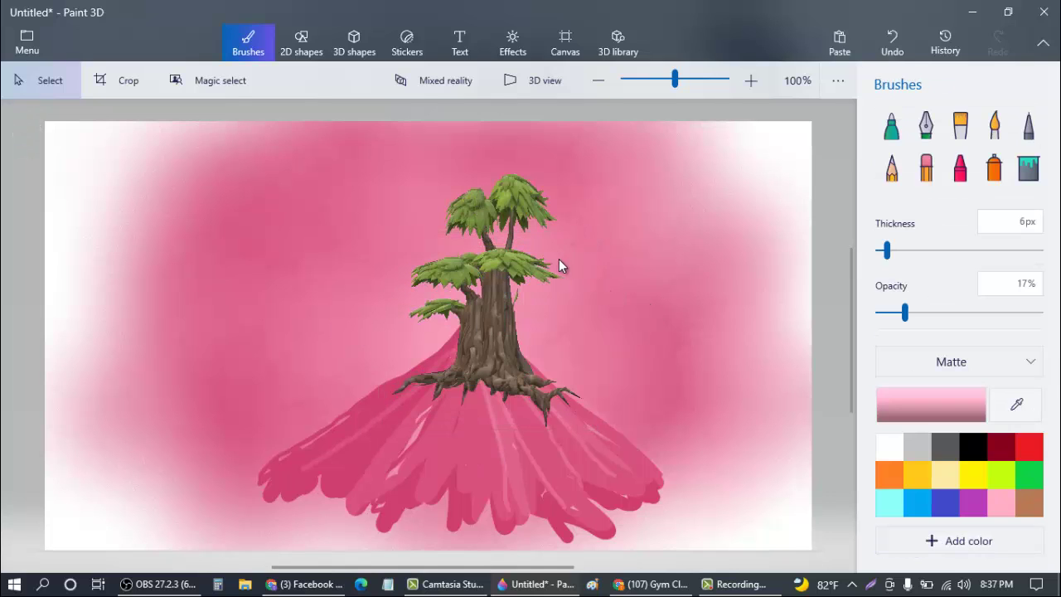
pyautogui.rightClick(499, 262)
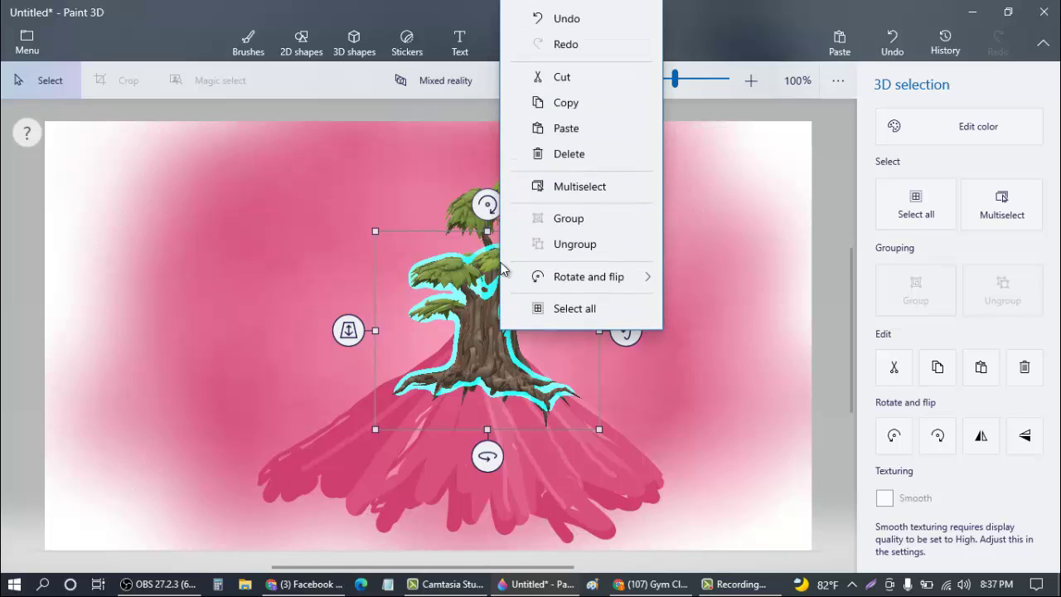
pyautogui.click(570, 79)
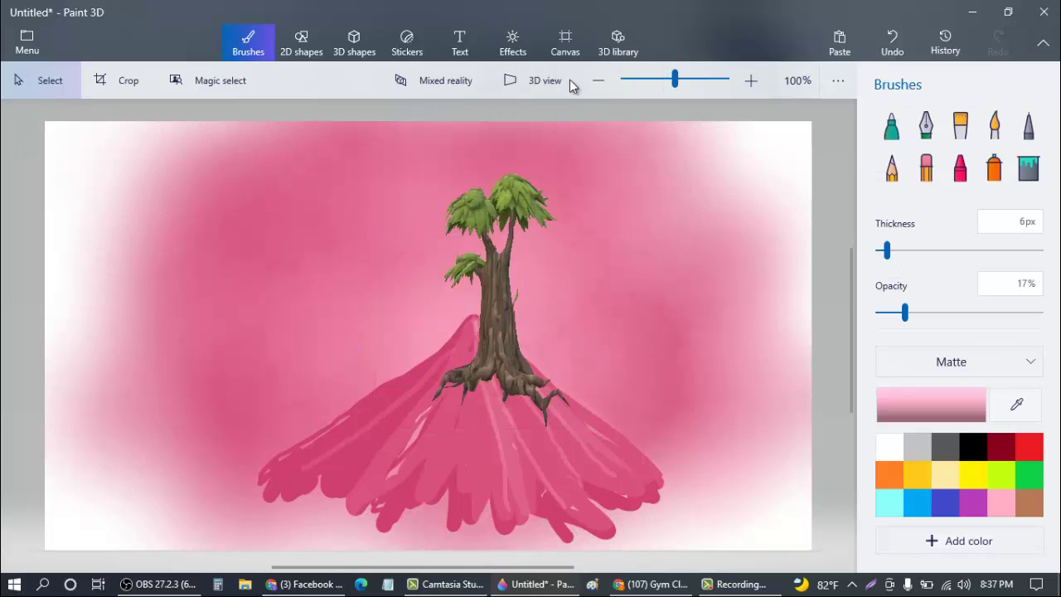
pyautogui.hotkey('ctrl', 'z')
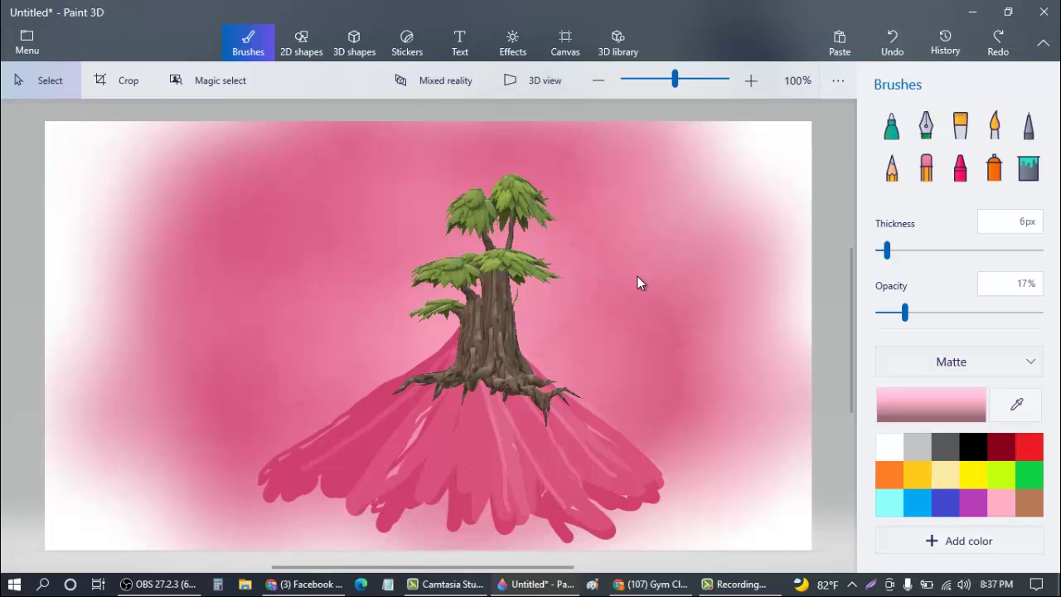
# Copy and paste the tall tree, then shrink the copy and set it in front of the overlapping trunks
pyautogui.click(475, 269)
pyautogui.rightClick(475, 266)
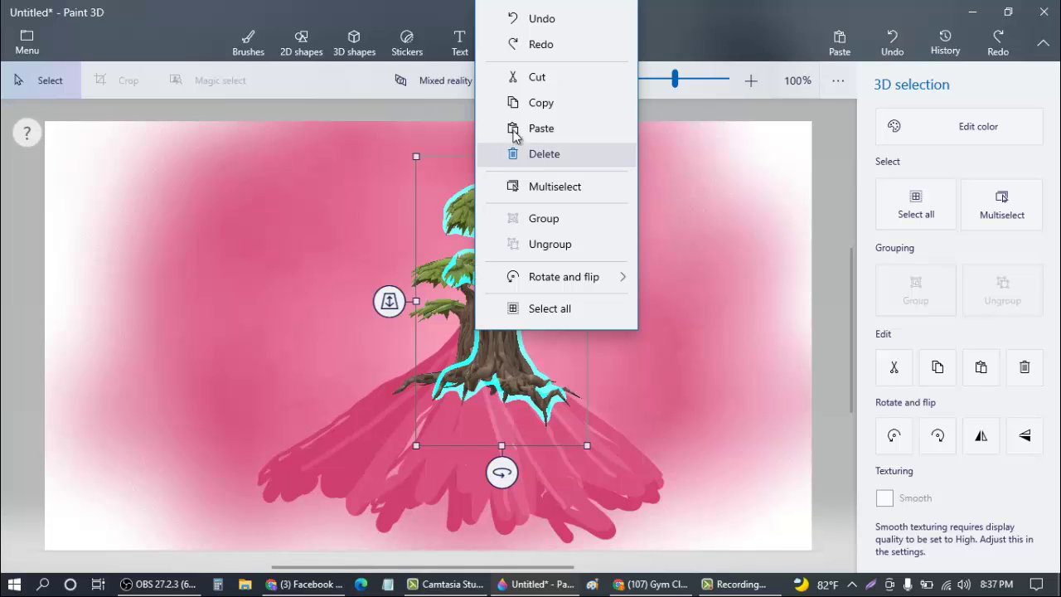
pyautogui.click(526, 104)
pyautogui.click(376, 267)
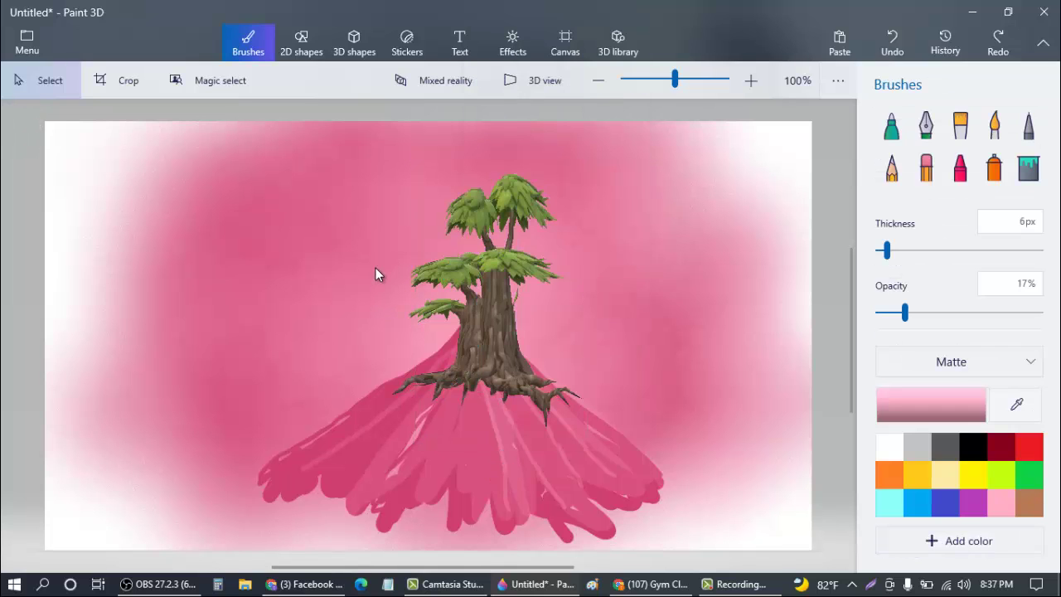
pyautogui.rightClick(375, 268)
pyautogui.click(416, 376)
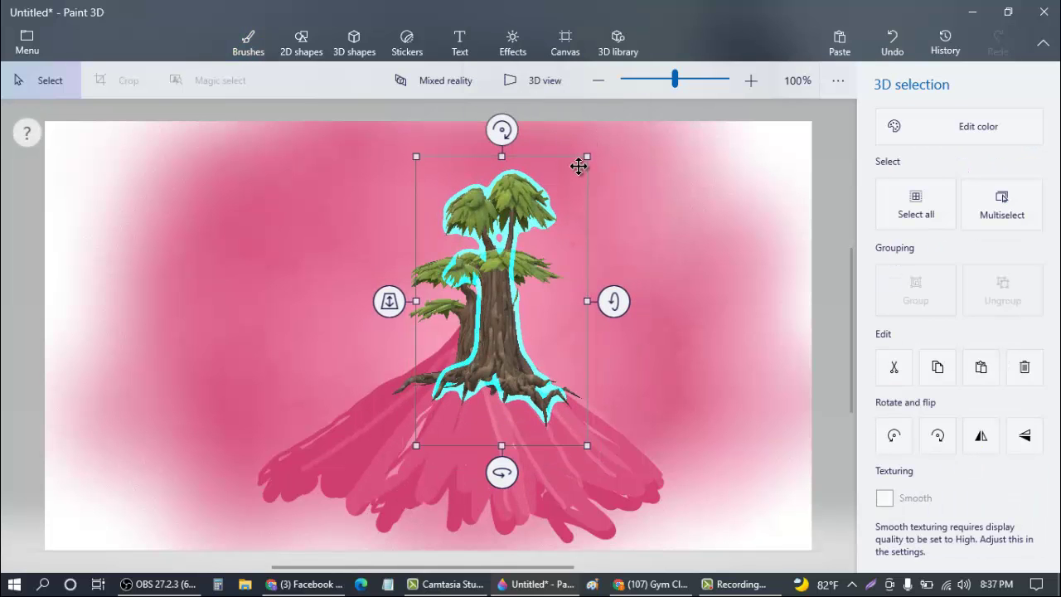
pyautogui.moveTo(587, 156); pyautogui.dragTo(621, 282)
pyautogui.moveTo(464, 317); pyautogui.dragTo(480, 298)
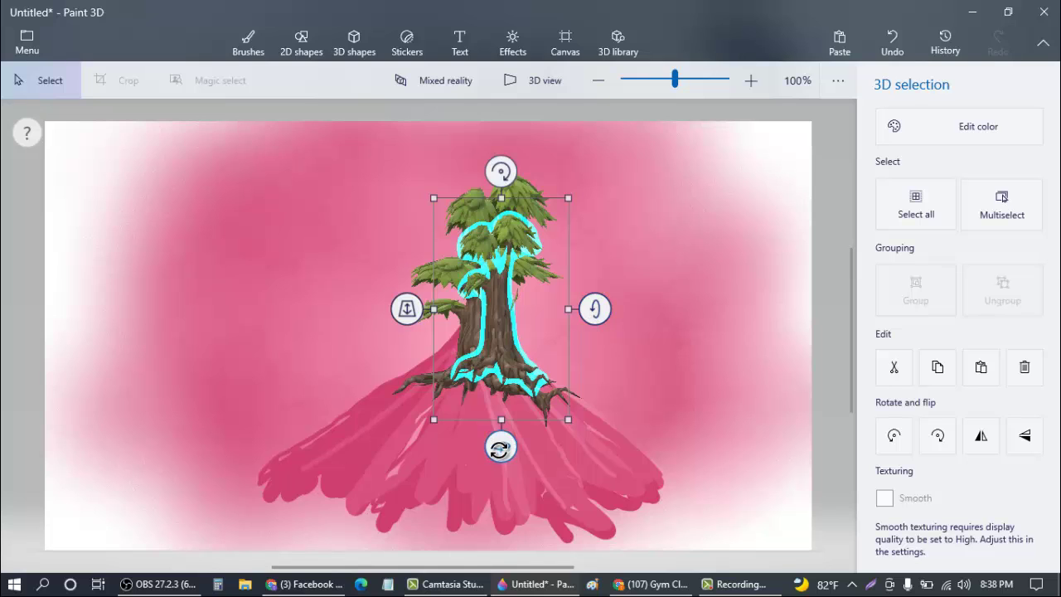
# Rotate the small tree copy in 3D, tilt it slightly clockwise and shift it toward the right side of the trunks
pyautogui.moveTo(501, 445); pyautogui.dragTo(570, 380)
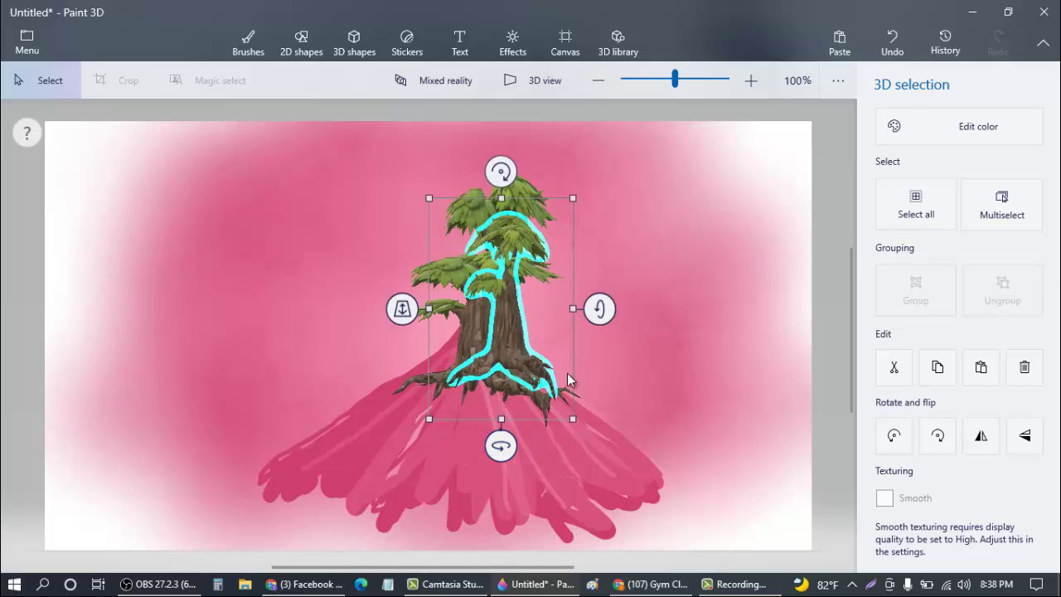
pyautogui.moveTo(600, 310); pyautogui.dragTo(603, 330)
pyautogui.moveTo(501, 167); pyautogui.dragTo(539, 176)
pyautogui.moveTo(509, 321); pyautogui.dragTo(516, 317)
pyautogui.moveTo(605, 186); pyautogui.dragTo(552, 268)
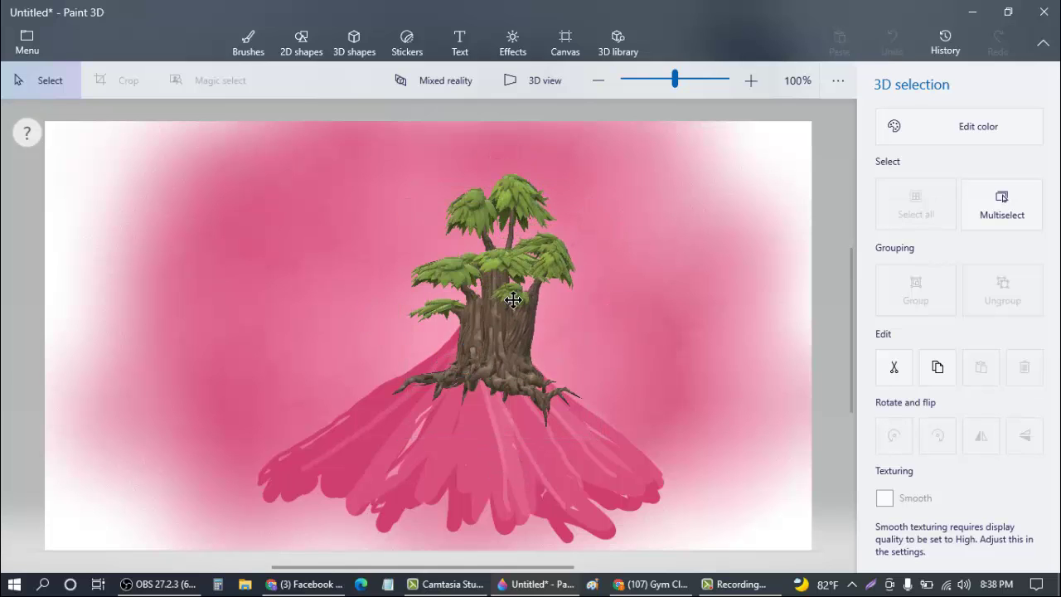
# Tilt the small tree copy further clockwise and seat it at the lower right of the tree cluster
pyautogui.click(552, 268)
pyautogui.moveTo(494, 173); pyautogui.dragTo(522, 215)
pyautogui.moveTo(494, 443); pyautogui.dragTo(498, 425)
pyautogui.moveTo(504, 354); pyautogui.dragTo(530, 366)
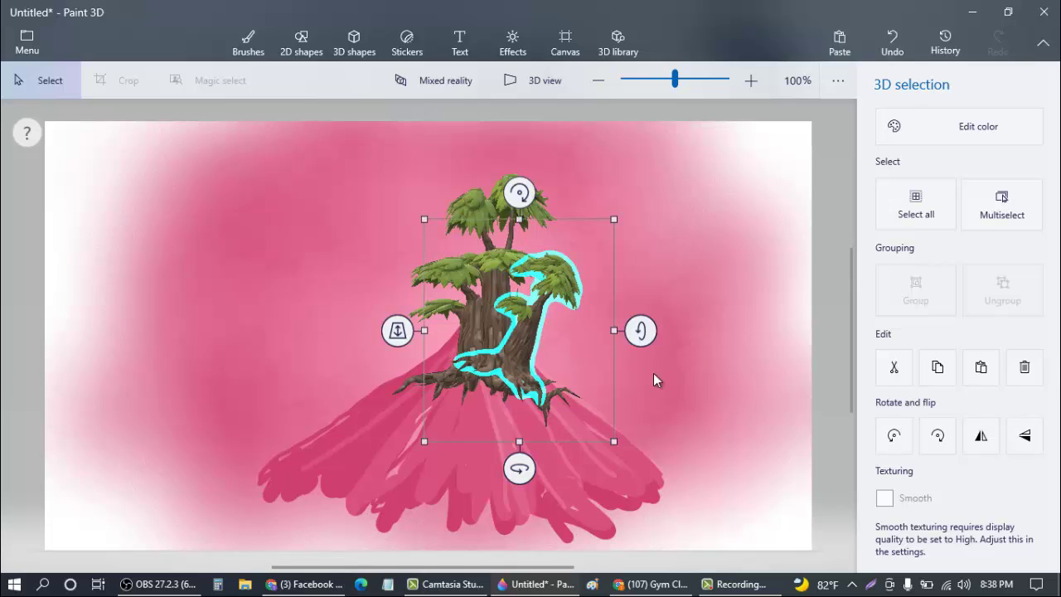
pyautogui.click(627, 374)
# Paste another copy of the tall tree, widen it and place it on the left side of the tree cluster
pyautogui.rightClick(606, 333)
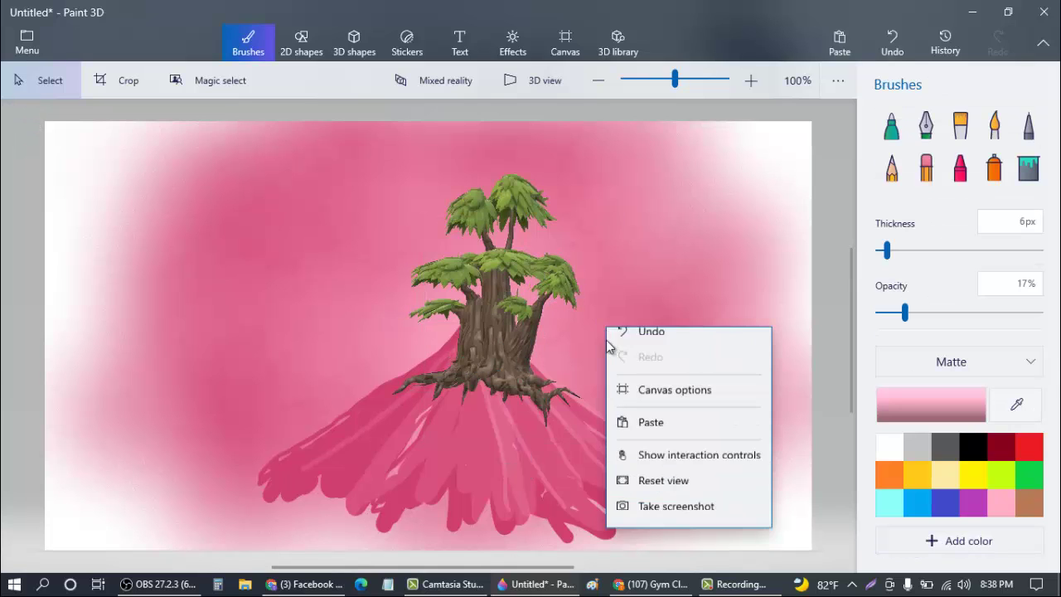
pyautogui.click(642, 430)
pyautogui.moveTo(514, 295); pyautogui.dragTo(472, 337)
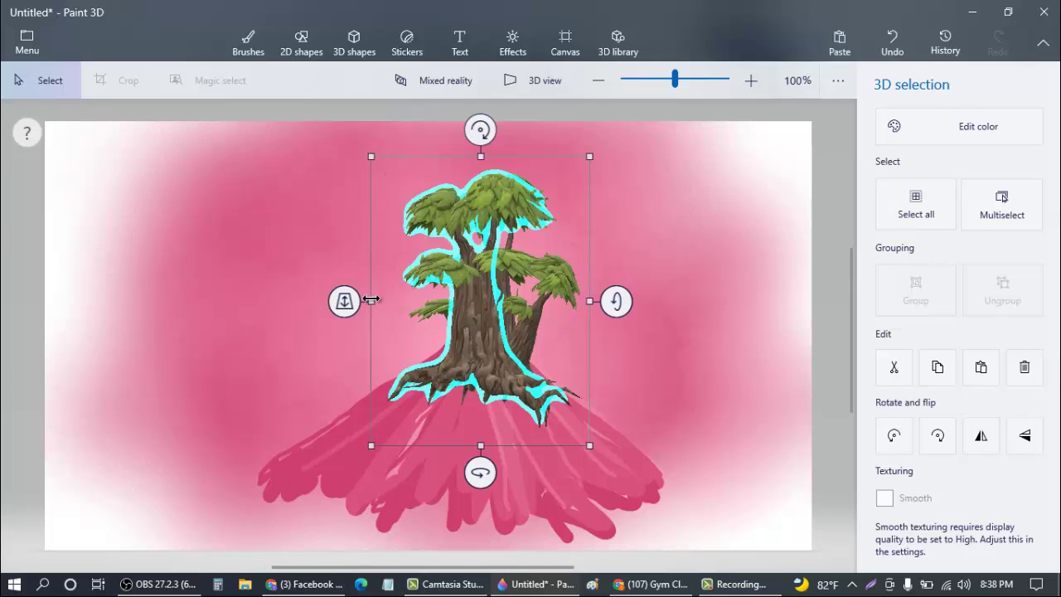
pyautogui.moveTo(370, 299)
pyautogui.mouseDown()
pyautogui.moveTo(348, 293)
pyautogui.moveTo(357, 300)
pyautogui.mouseUp()
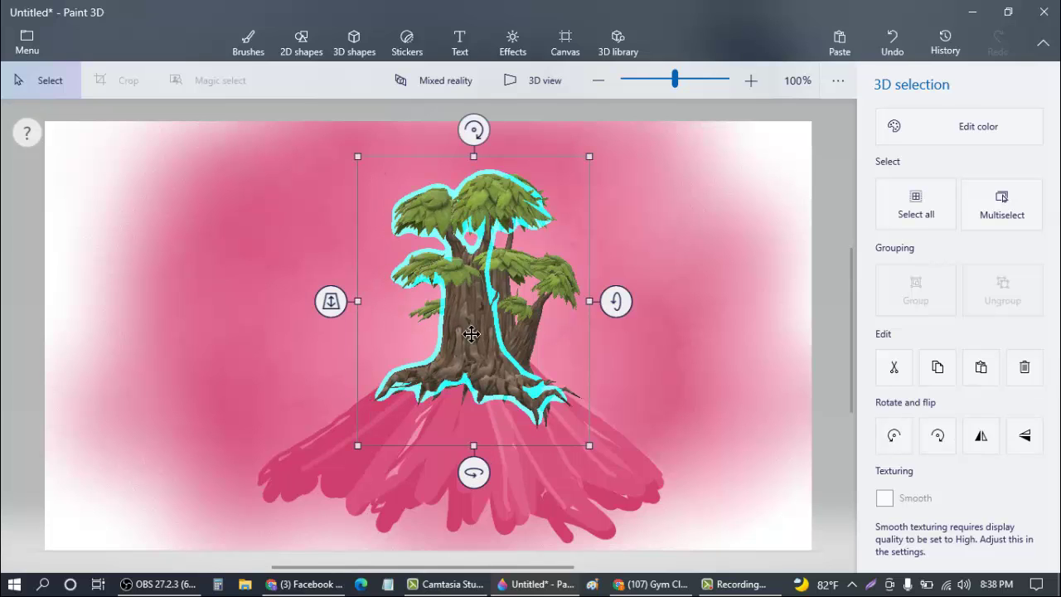
pyautogui.moveTo(470, 334)
pyautogui.mouseDown()
pyautogui.moveTo(458, 346)
pyautogui.moveTo(474, 331)
pyautogui.mouseUp()
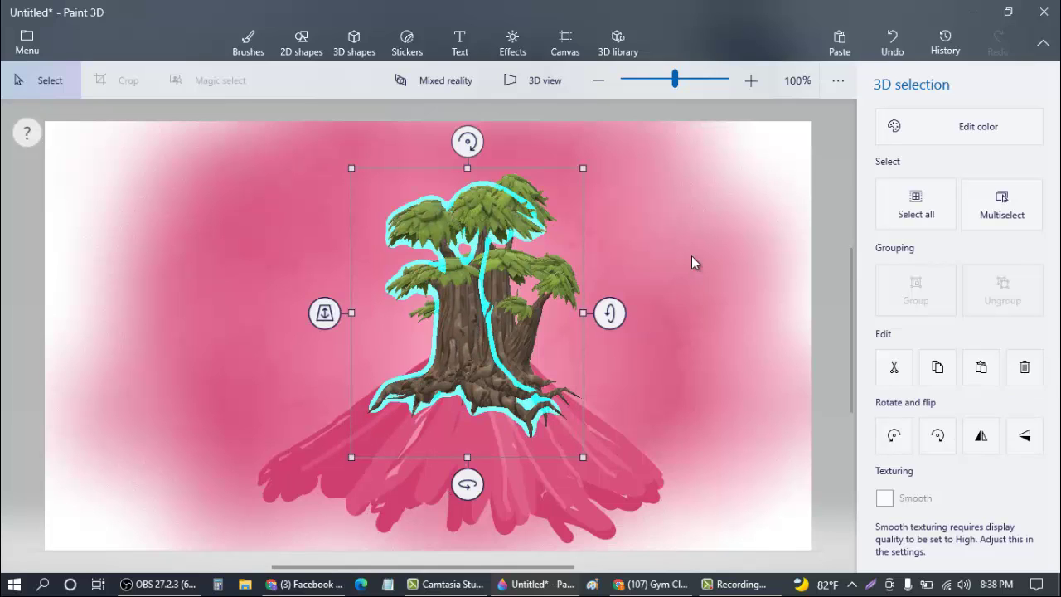
pyautogui.click(679, 274)
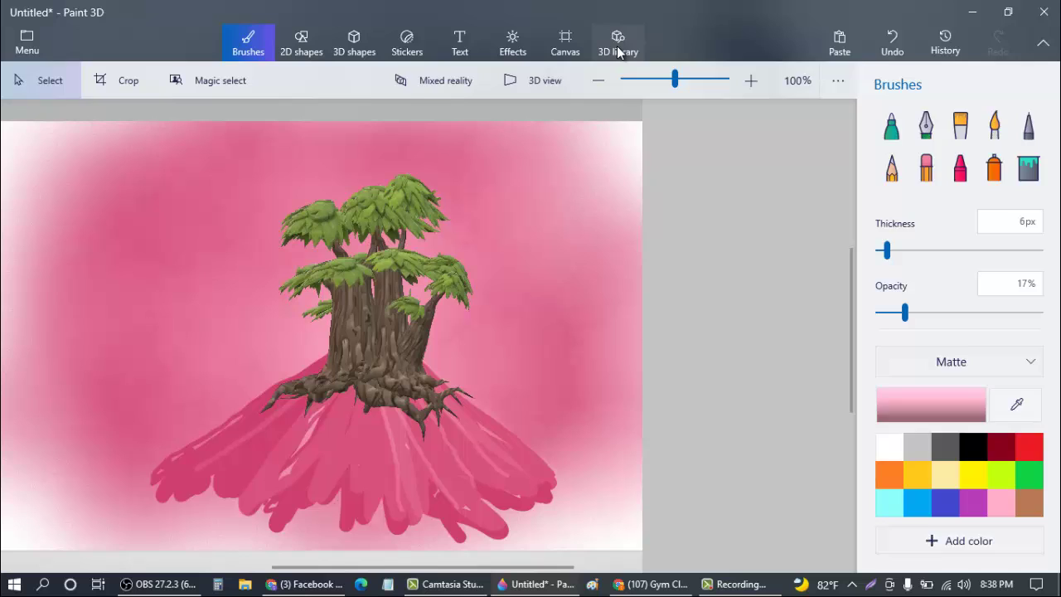
# Insert a different tree model from the 3D library, shrink it and place it so its crown tops the tree cluster
pyautogui.click(618, 43)
pyautogui.click(1003, 271)
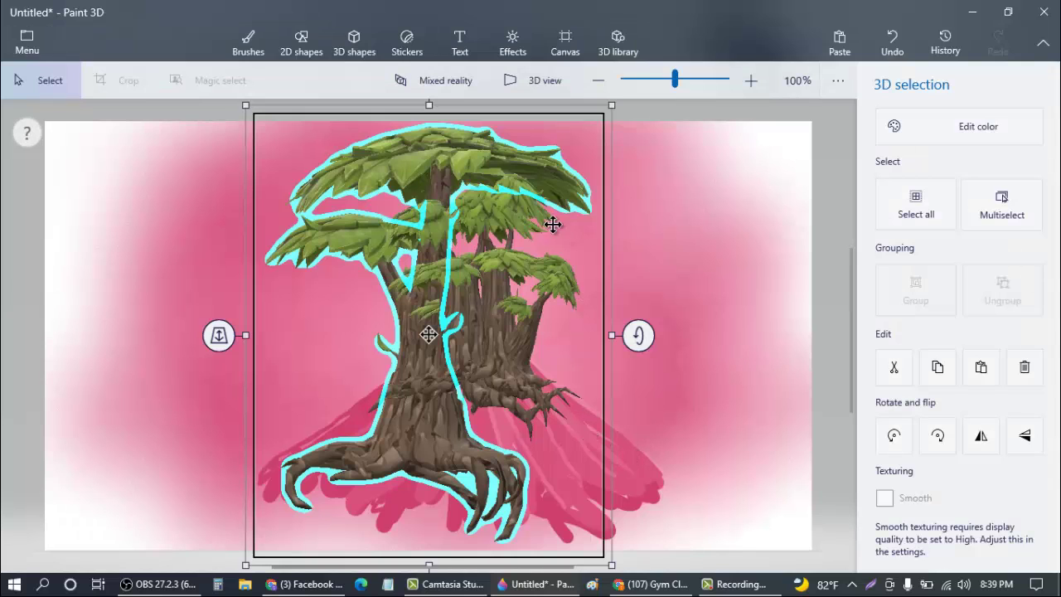
pyautogui.moveTo(428, 334); pyautogui.dragTo(490, 283)
pyautogui.moveTo(492, 157); pyautogui.dragTo(489, 119)
pyautogui.click(676, 248)
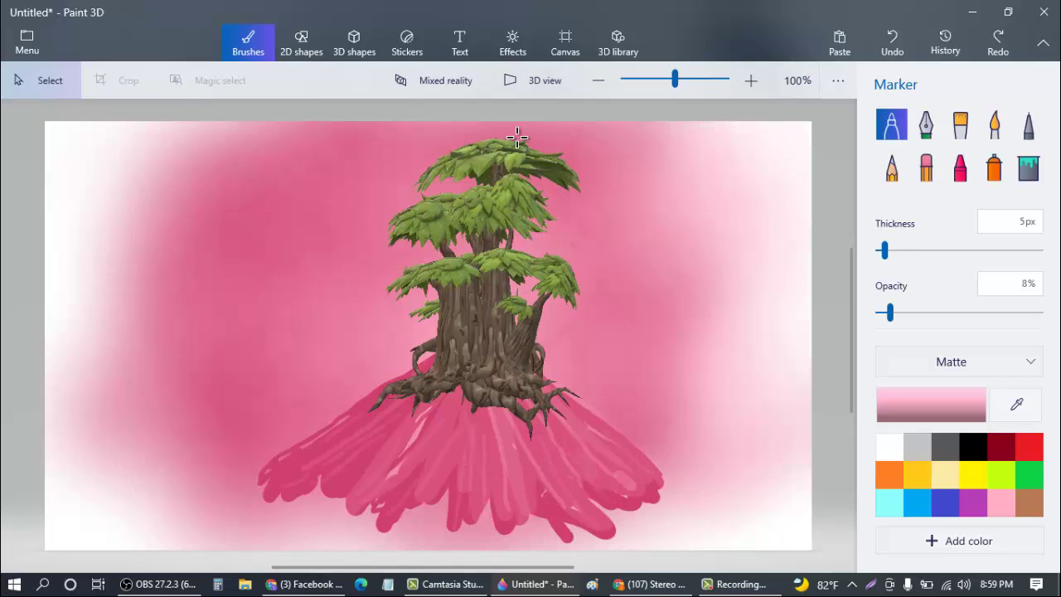
# Draw a thick black straight line to the right of the tree, slanting from the canvas's top edge to its bottom-right area
pyautogui.click(309, 55)
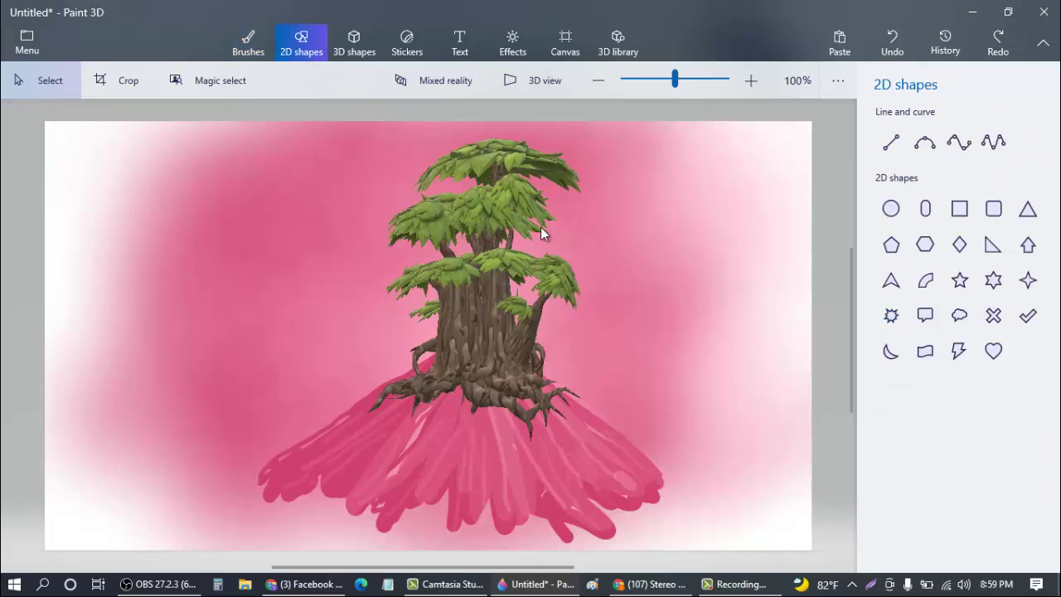
pyautogui.click(891, 155)
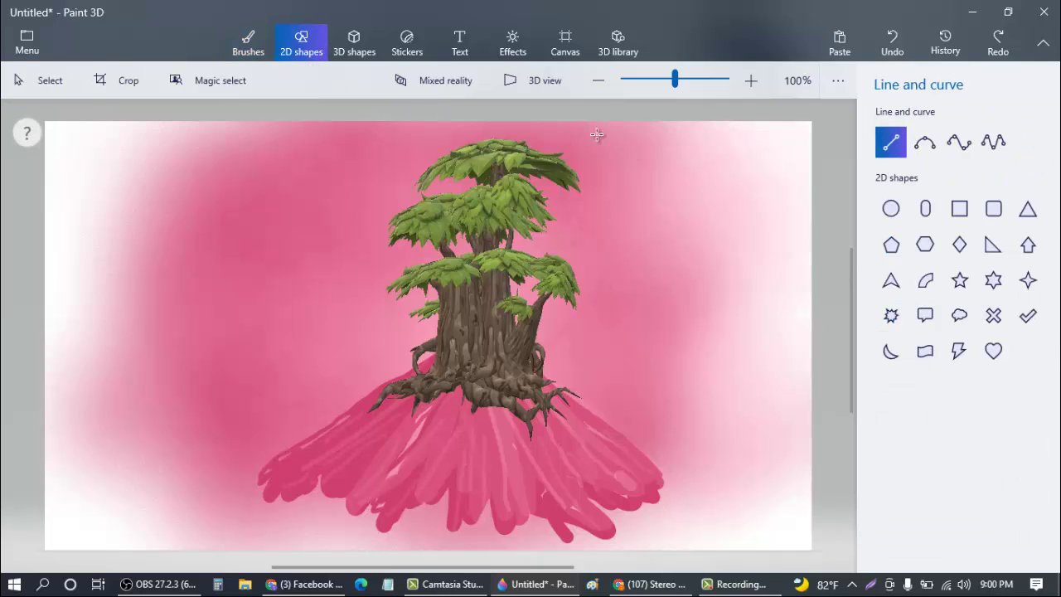
pyautogui.moveTo(570, 122); pyautogui.dragTo(783, 592)
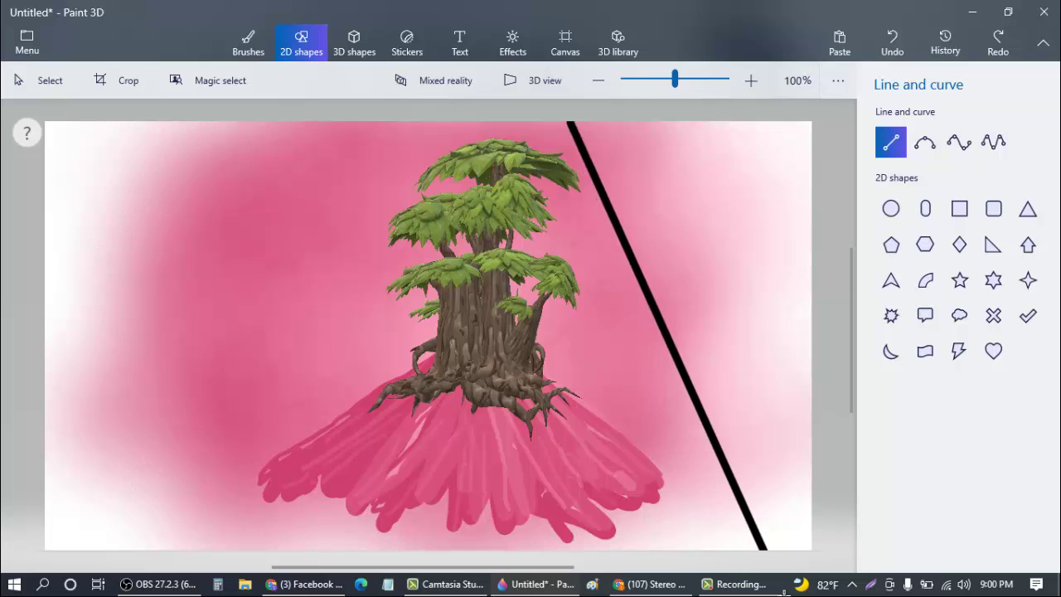
pyautogui.click(333, 202)
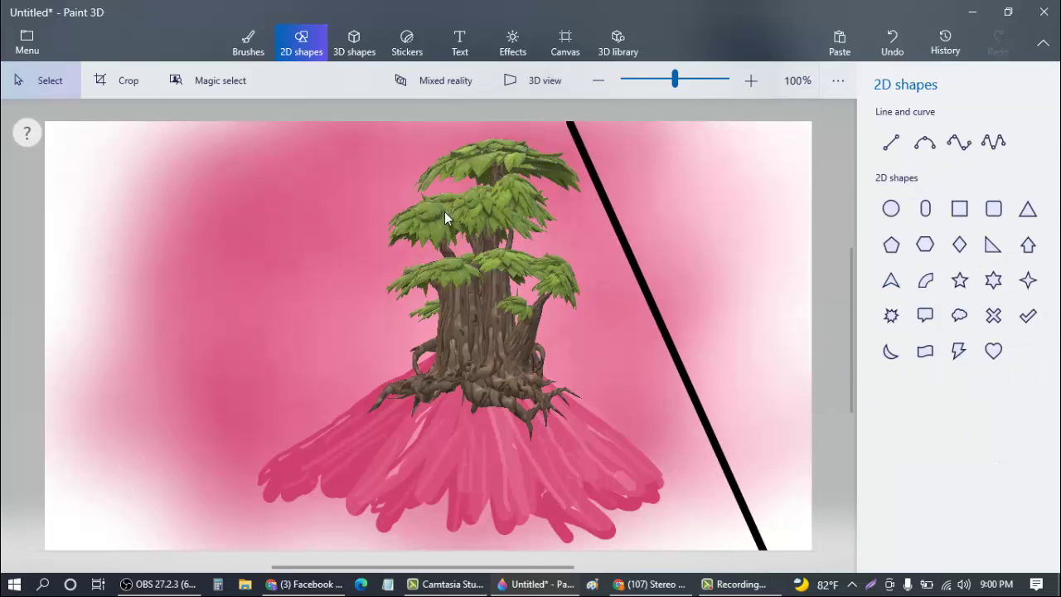
# Draw a 10 px black straight line left of the tree, slanting down to the bottom edge, and shift it slightly left
pyautogui.click(891, 142)
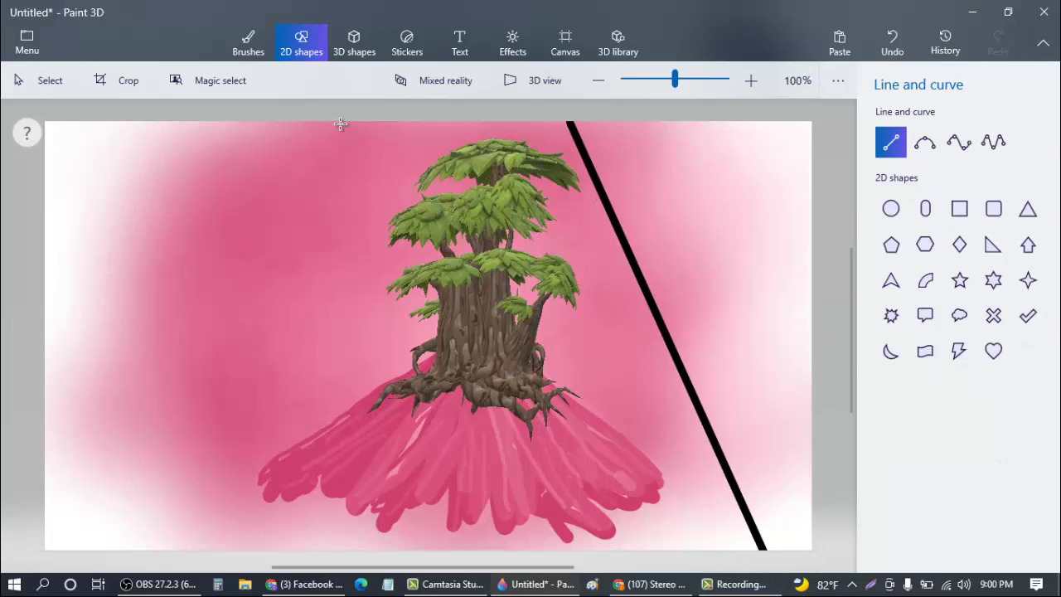
pyautogui.moveTo(279, 209); pyautogui.dragTo(232, 510)
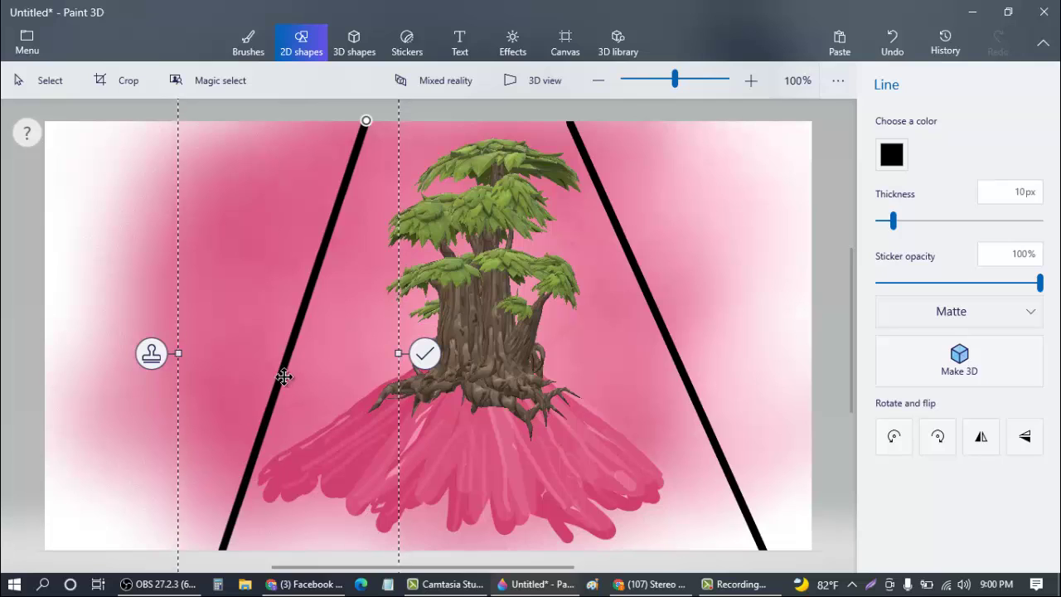
pyautogui.moveTo(300, 343); pyautogui.dragTo(286, 342)
pyautogui.click(95, 416)
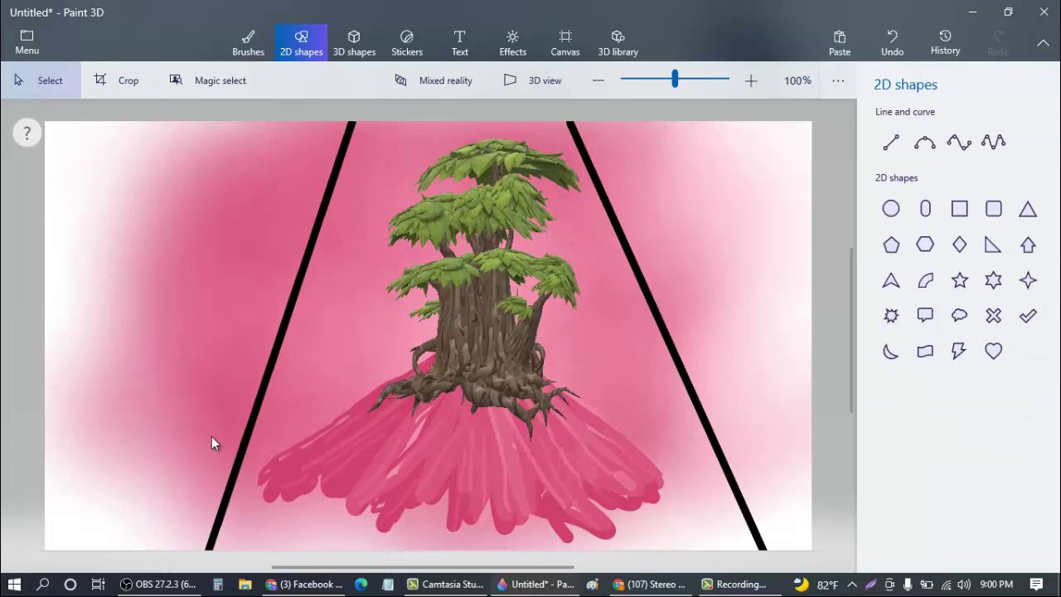
# Draw two 10 px black straight lines from the side lines' lower ends, meeting in a low peak below the tree
pyautogui.click(889, 247)
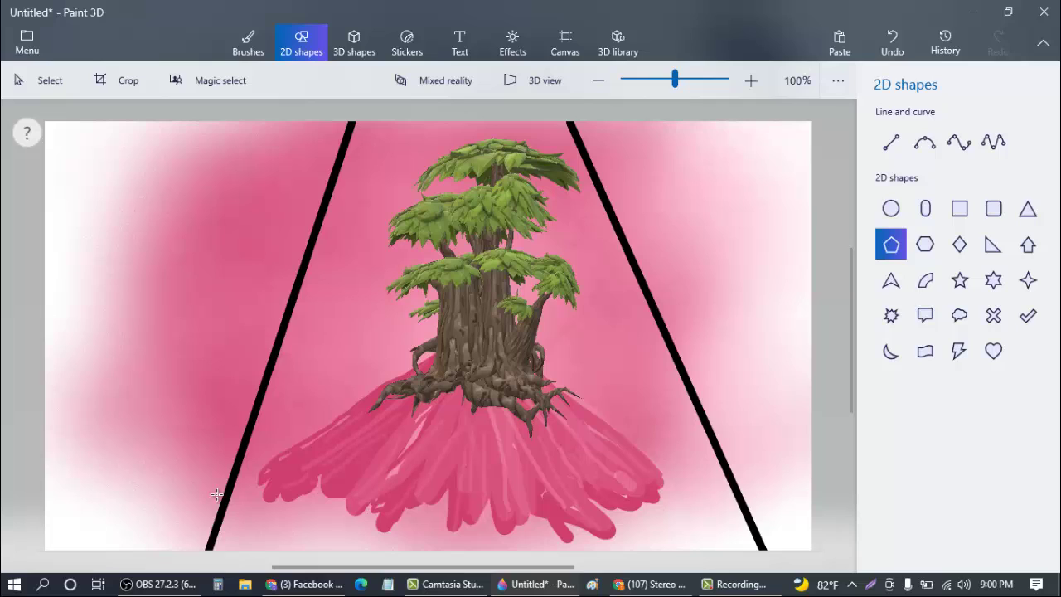
pyautogui.click(889, 142)
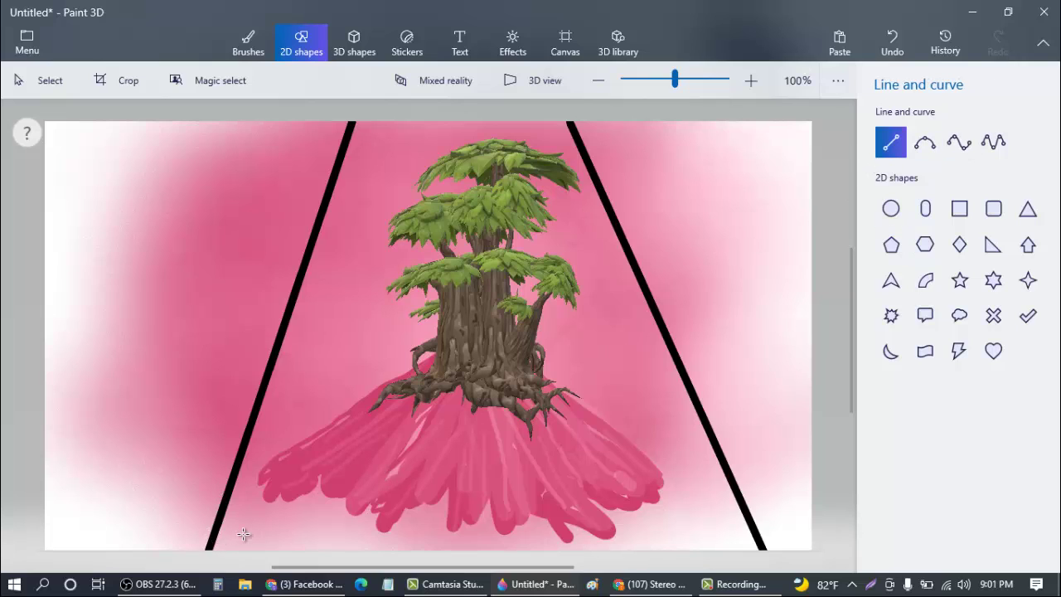
pyautogui.moveTo(208, 547)
pyautogui.mouseDown()
pyautogui.moveTo(505, 473)
pyautogui.moveTo(472, 473)
pyautogui.moveTo(472, 502)
pyautogui.moveTo(475, 478)
pyautogui.moveTo(472, 500)
pyautogui.moveTo(461, 494)
pyautogui.moveTo(484, 488)
pyautogui.moveTo(474, 484)
pyautogui.mouseUp()
pyautogui.click(496, 478)
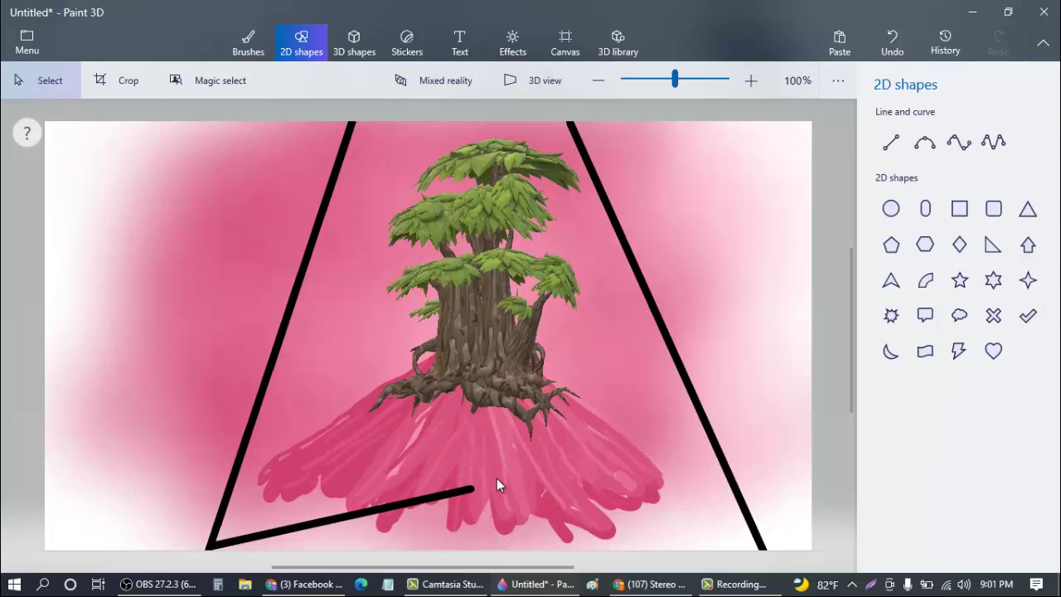
pyautogui.click(890, 143)
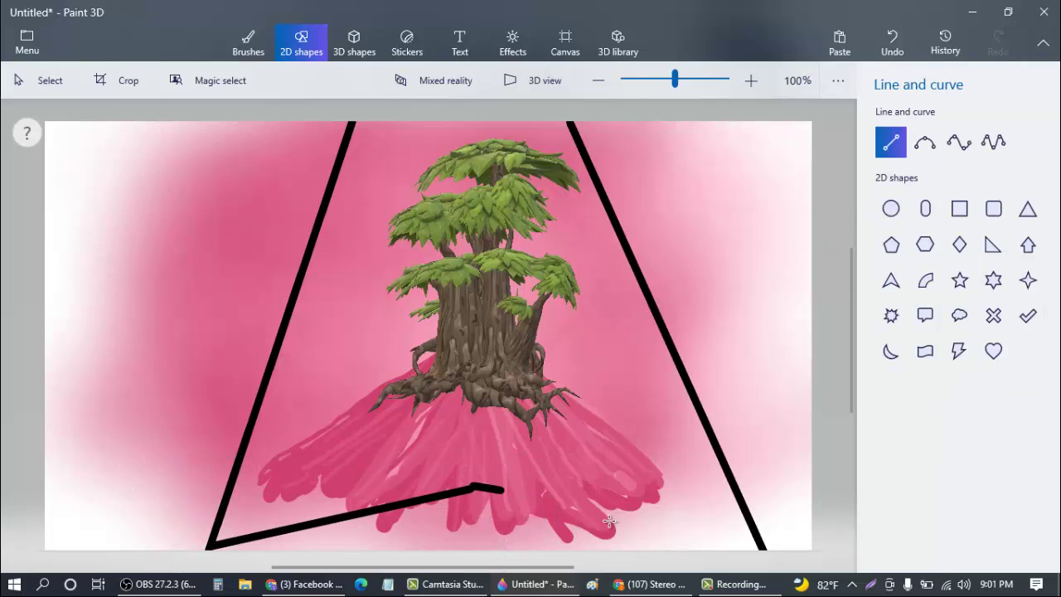
pyautogui.moveTo(474, 488); pyautogui.dragTo(762, 549)
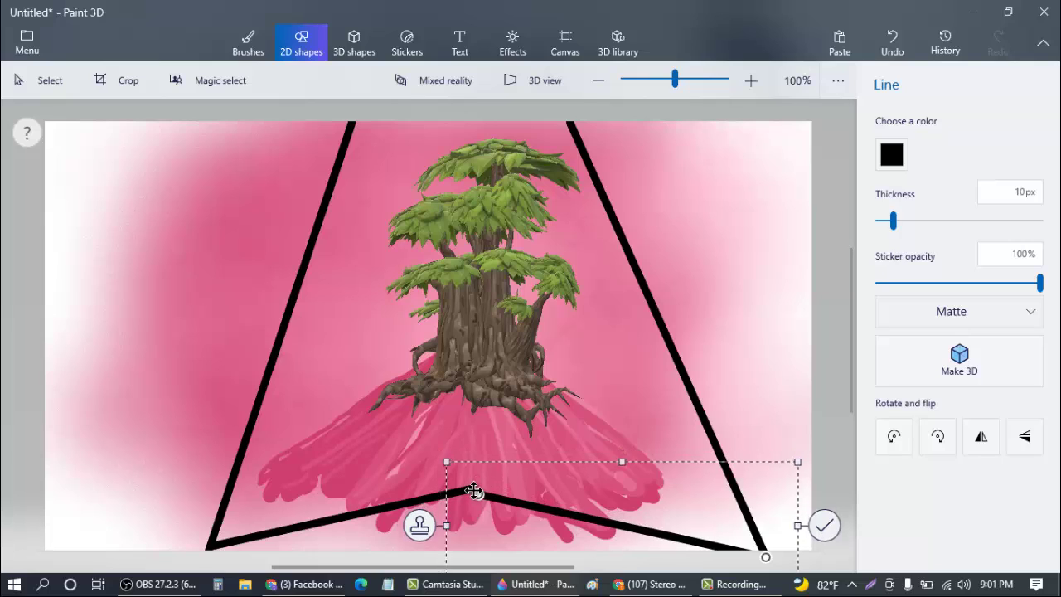
pyautogui.click(757, 370)
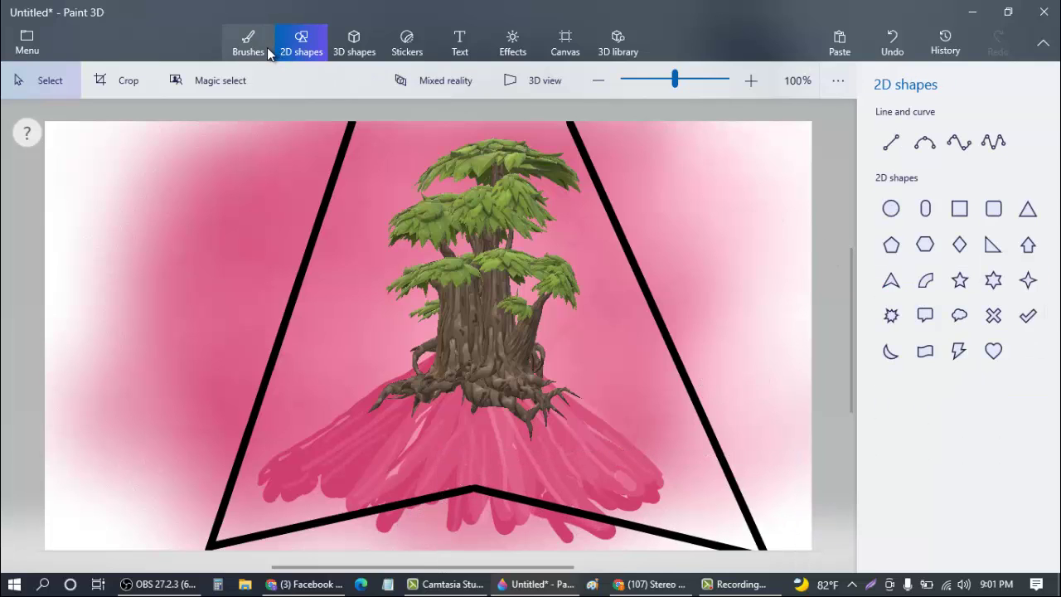
# Draw a black straight line outside the right frame line, thicken it to 100 px and place it parallel with a narrow gap
pyautogui.click(890, 141)
pyautogui.moveTo(601, 153); pyautogui.dragTo(772, 556)
pyautogui.moveTo(893, 220); pyautogui.dragTo(945, 220)
pyautogui.moveTo(673, 283); pyautogui.dragTo(696, 282)
pyautogui.moveTo(950, 230); pyautogui.dragTo(1035, 227)
pyautogui.moveTo(712, 276); pyautogui.dragTo(751, 280)
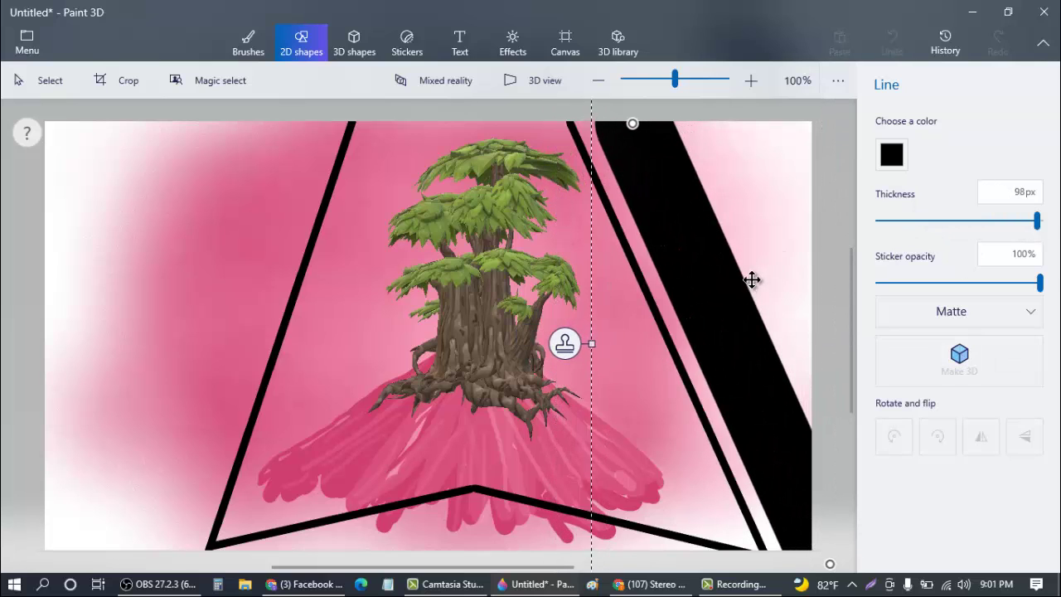
pyautogui.moveTo(1035, 220); pyautogui.dragTo(1041, 220)
pyautogui.moveTo(707, 280); pyautogui.dragTo(691, 276)
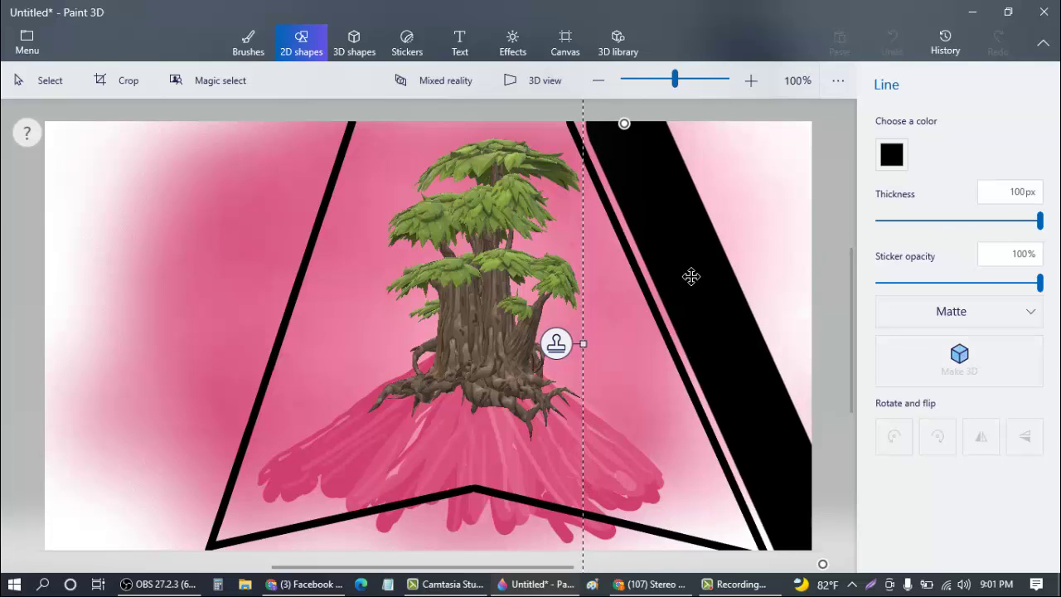
pyautogui.click(154, 329)
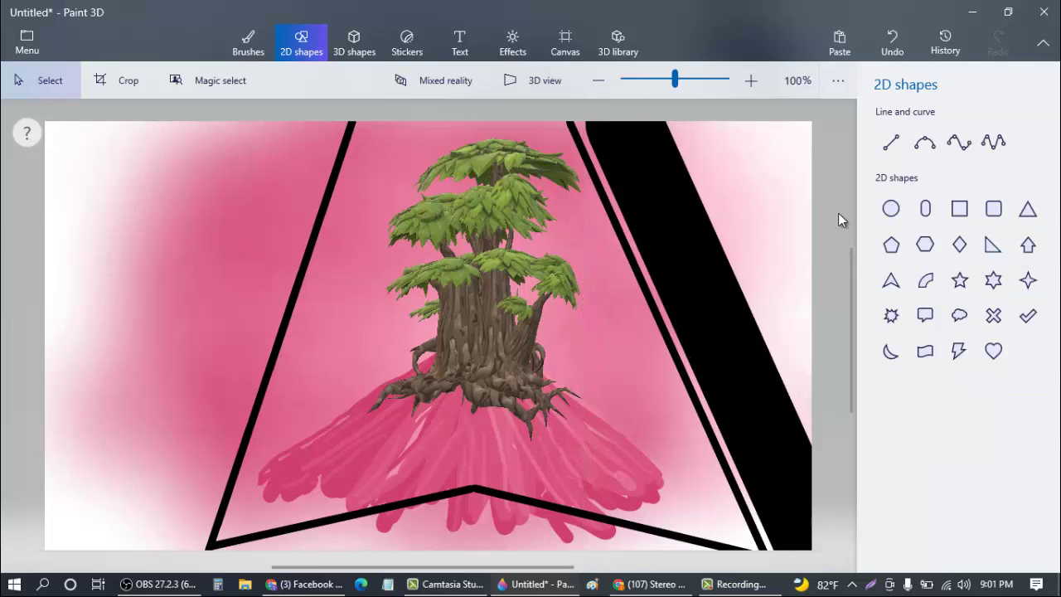
# Draw a 100 px black straight line parallel to the left frame line and shift it to leave a narrow gap
pyautogui.click(891, 142)
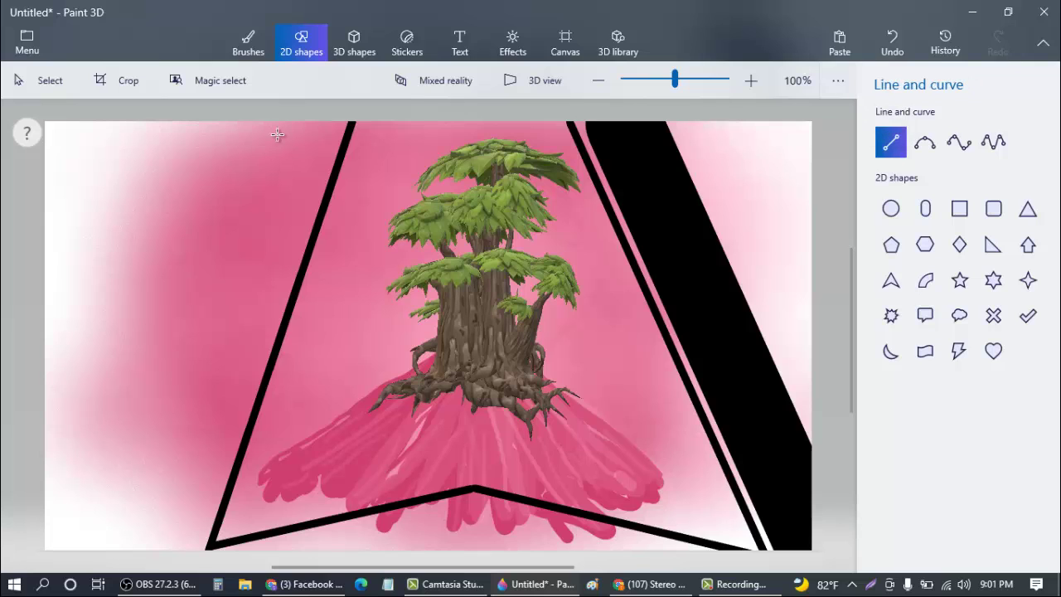
pyautogui.moveTo(292, 124)
pyautogui.mouseDown()
pyautogui.moveTo(194, 307)
pyautogui.moveTo(111, 558)
pyautogui.moveTo(142, 593)
pyautogui.mouseUp()
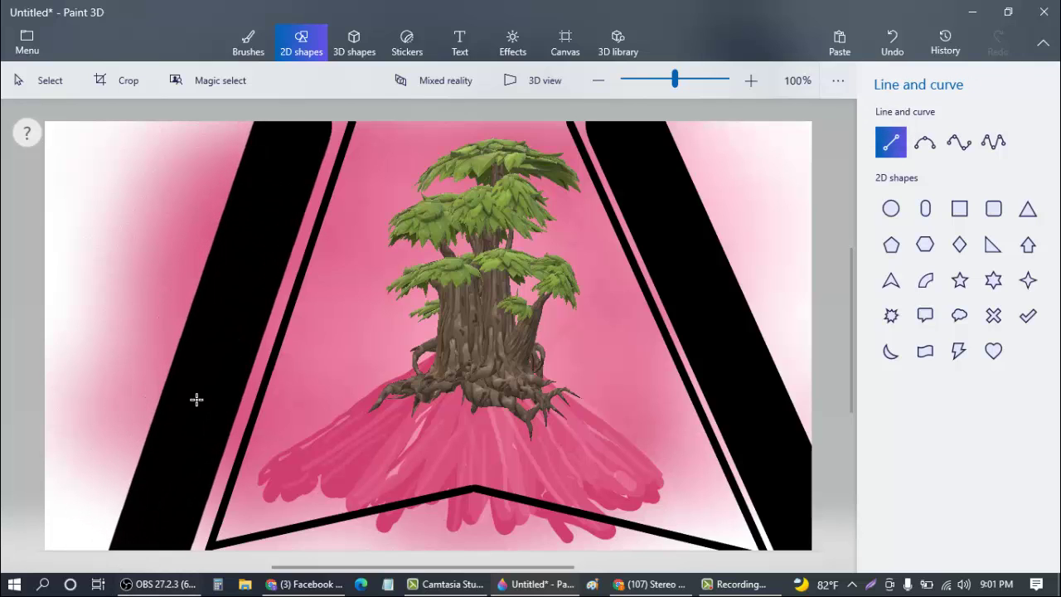
pyautogui.moveTo(236, 324)
pyautogui.mouseDown()
pyautogui.moveTo(245, 317)
pyautogui.moveTo(233, 319)
pyautogui.mouseUp()
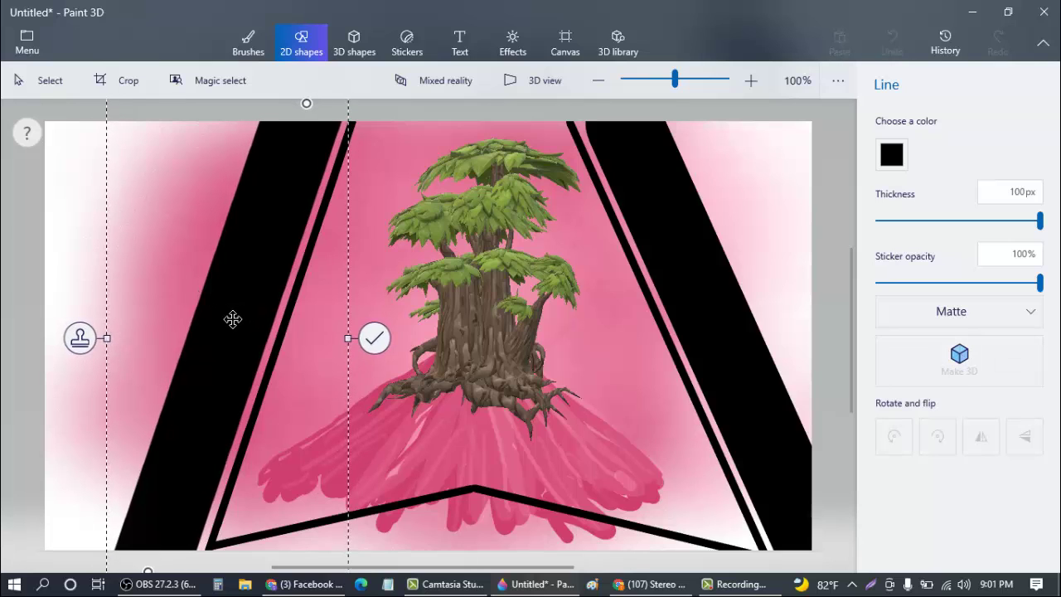
pyautogui.click(846, 178)
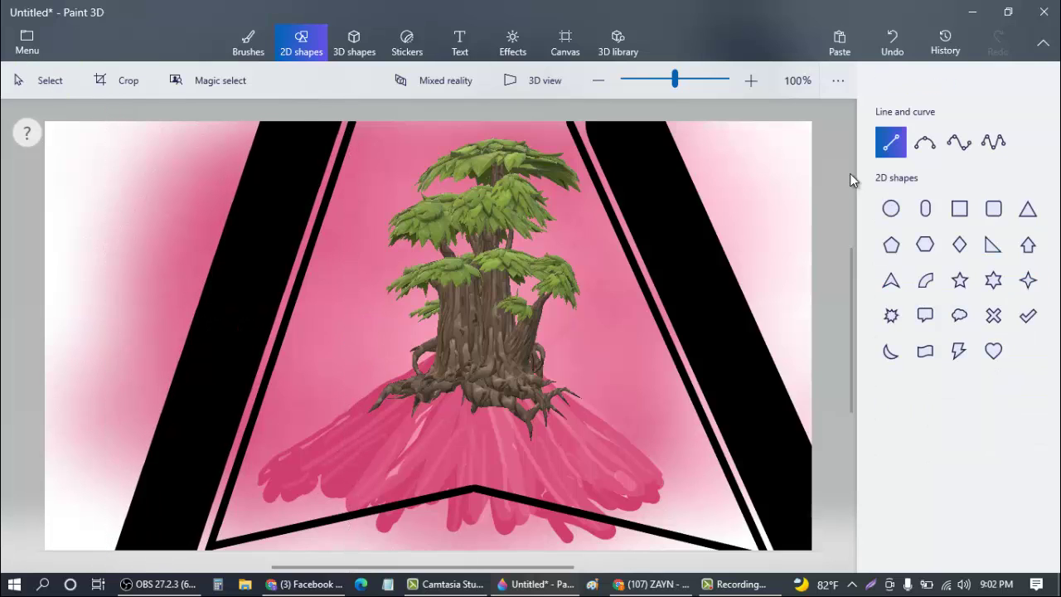
# Draw another 100 px black line over the upper part of the right band and align its inner edge with the frame line
pyautogui.moveTo(705, 312)
pyautogui.mouseDown()
pyautogui.moveTo(606, 114)
pyautogui.moveTo(613, 105)
pyautogui.moveTo(696, 272)
pyautogui.mouseUp()
pyautogui.click(829, 445)
pyautogui.click(890, 142)
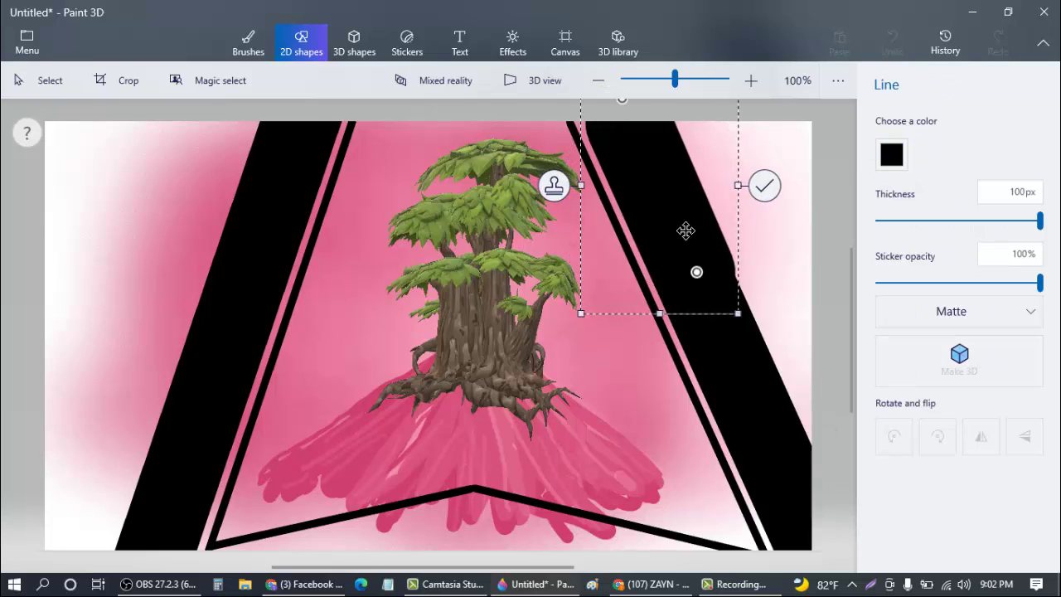
pyautogui.moveTo(685, 231); pyautogui.dragTo(698, 253)
pyautogui.moveTo(660, 215); pyautogui.dragTo(698, 280)
pyautogui.moveTo(635, 142); pyautogui.dragTo(583, 60)
pyautogui.moveTo(749, 359); pyautogui.dragTo(752, 363)
pyautogui.moveTo(686, 233); pyautogui.dragTo(680, 233)
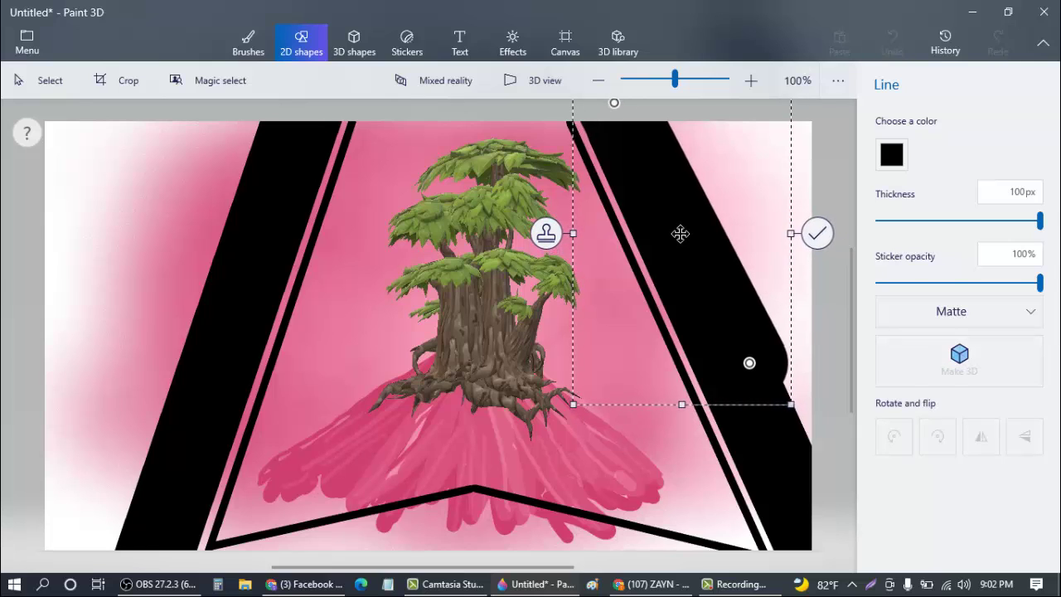
pyautogui.click(816, 233)
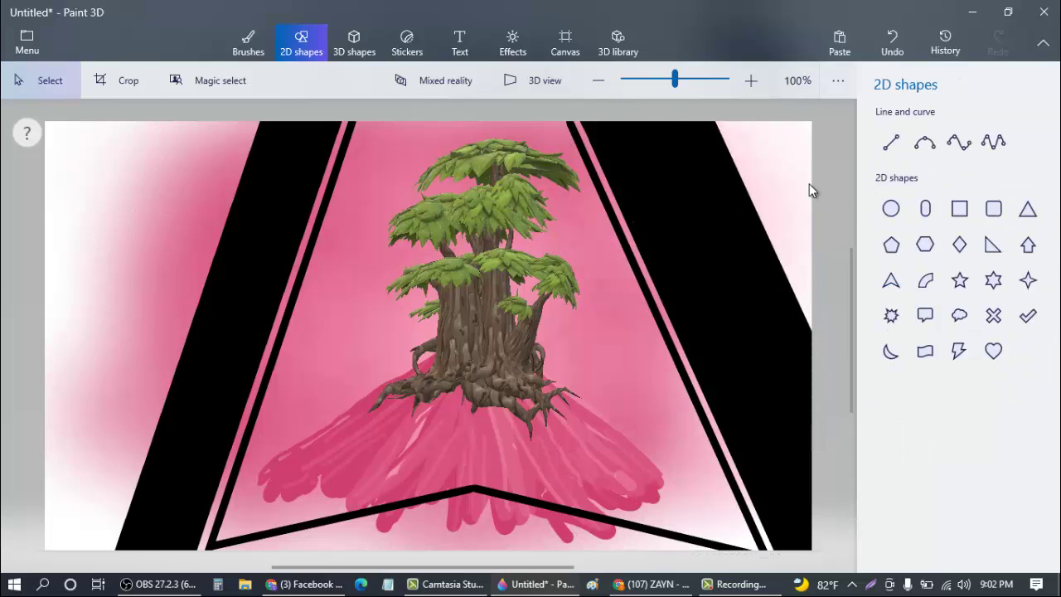
# Cover the remaining upper-right corner of the canvas with 100 px black straight lines
pyautogui.click(891, 142)
pyautogui.moveTo(793, 296); pyautogui.dragTo(690, 95)
pyautogui.click(520, 247)
pyautogui.click(891, 143)
pyautogui.moveTo(806, 268); pyautogui.dragTo(778, 92)
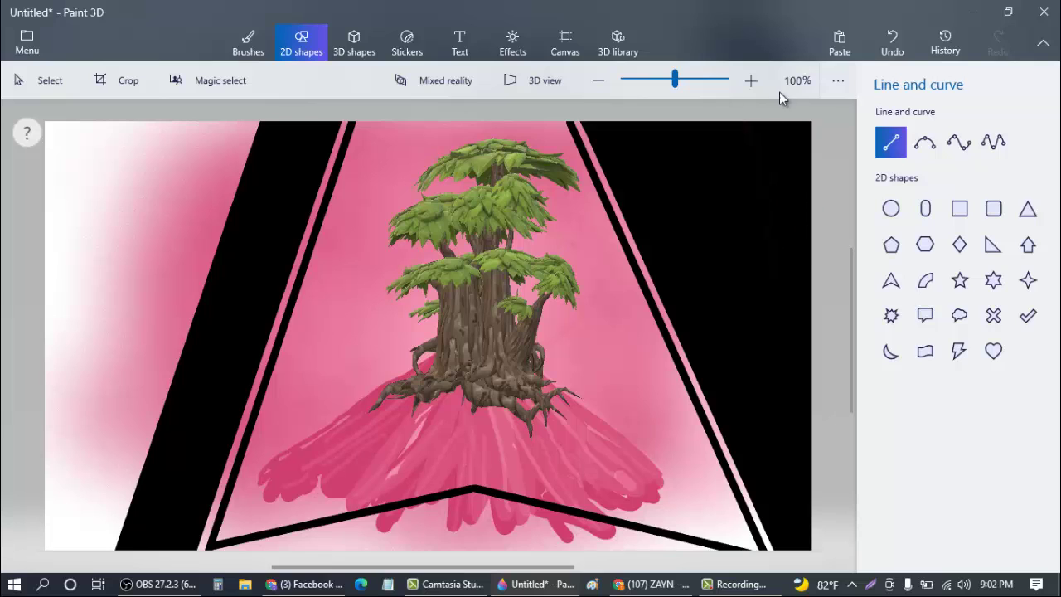
# Cover the remaining area left of the left band with overlapping 100 px black straight lines out to the canvas edge
pyautogui.moveTo(248, 152); pyautogui.dragTo(56, 572)
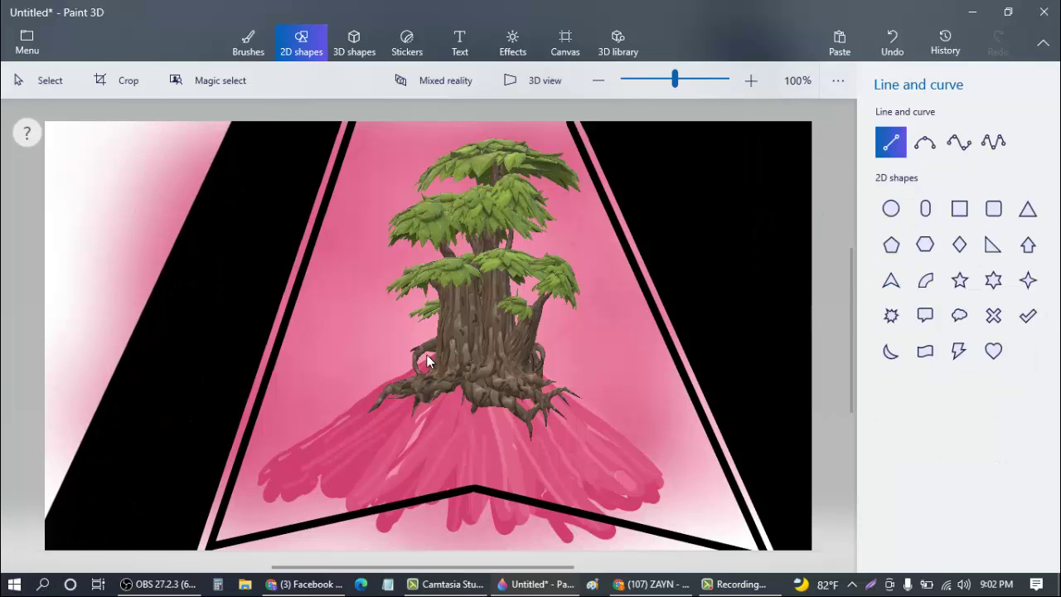
pyautogui.click(426, 360)
pyautogui.click(890, 142)
pyautogui.moveTo(98, 481); pyautogui.dragTo(228, 1)
pyautogui.click(402, 276)
pyautogui.click(890, 143)
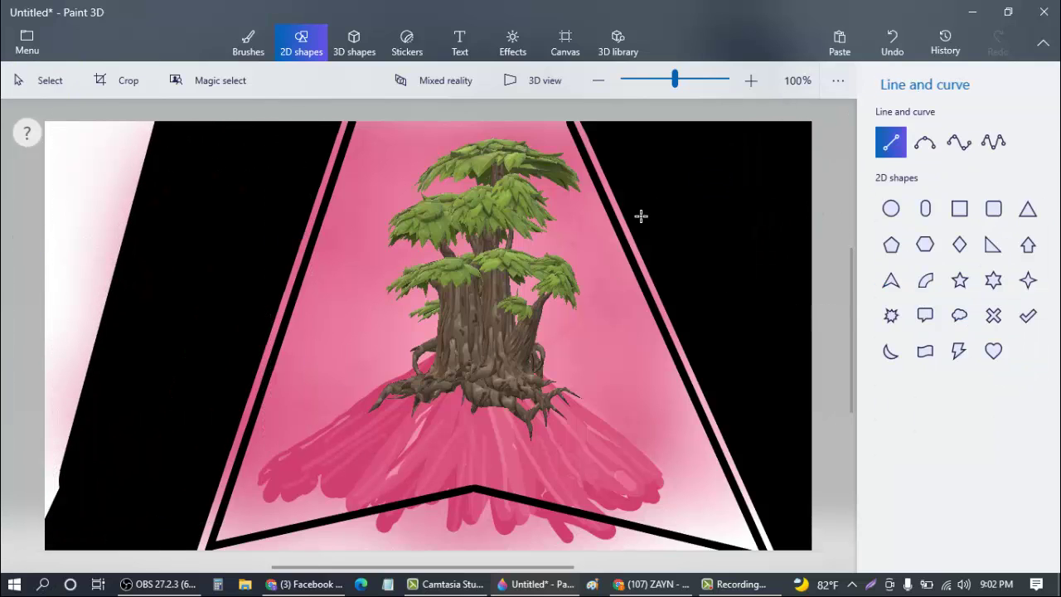
pyautogui.moveTo(53, 472); pyautogui.dragTo(63, 33)
pyautogui.click(464, 216)
pyautogui.click(891, 142)
pyautogui.moveTo(102, 400); pyautogui.dragTo(143, 48)
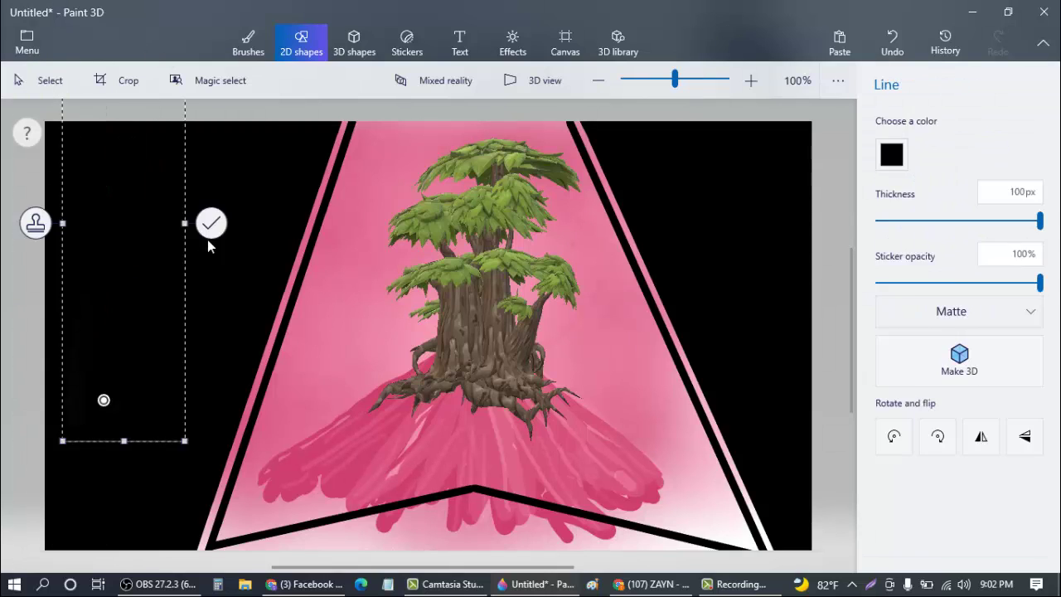
pyautogui.click(723, 294)
# Fill the area below the left half of the peaked bottom line and under its peak with thick black straight lines
pyautogui.click(892, 145)
pyautogui.moveTo(471, 520); pyautogui.dragTo(282, 570)
pyautogui.click(332, 542)
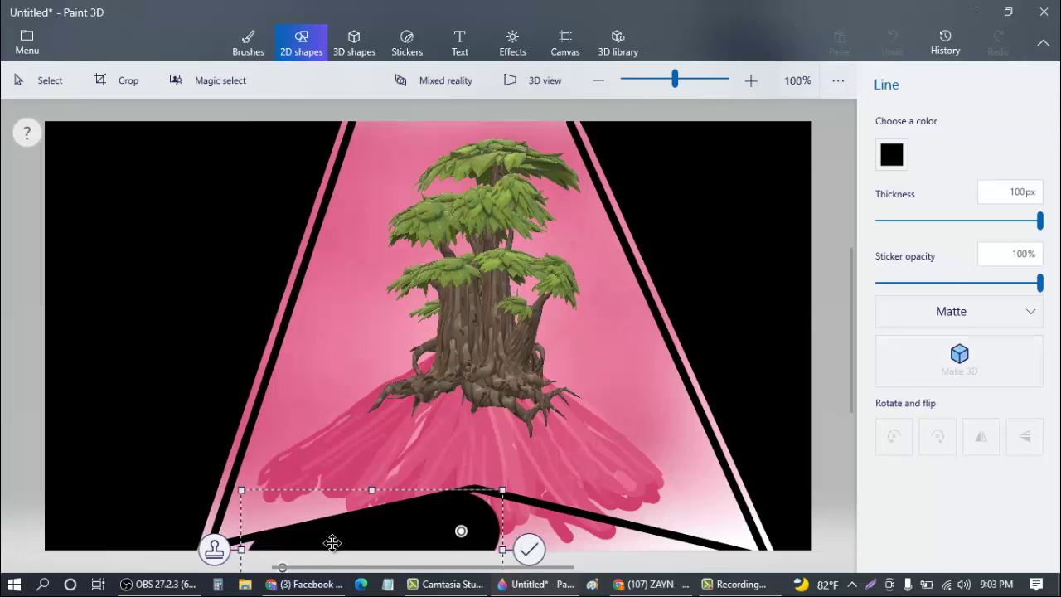
pyautogui.click(667, 425)
pyautogui.click(890, 143)
pyautogui.moveTo(469, 495)
pyautogui.mouseDown()
pyautogui.moveTo(556, 540)
pyautogui.moveTo(507, 536)
pyautogui.mouseUp()
pyautogui.click(718, 373)
# Draw an 18 px black straight line and move it just below the right half of the peaked bottom line, extending its end
pyautogui.click(891, 142)
pyautogui.moveTo(509, 460); pyautogui.dragTo(621, 489)
pyautogui.moveTo(555, 471); pyautogui.dragTo(559, 515)
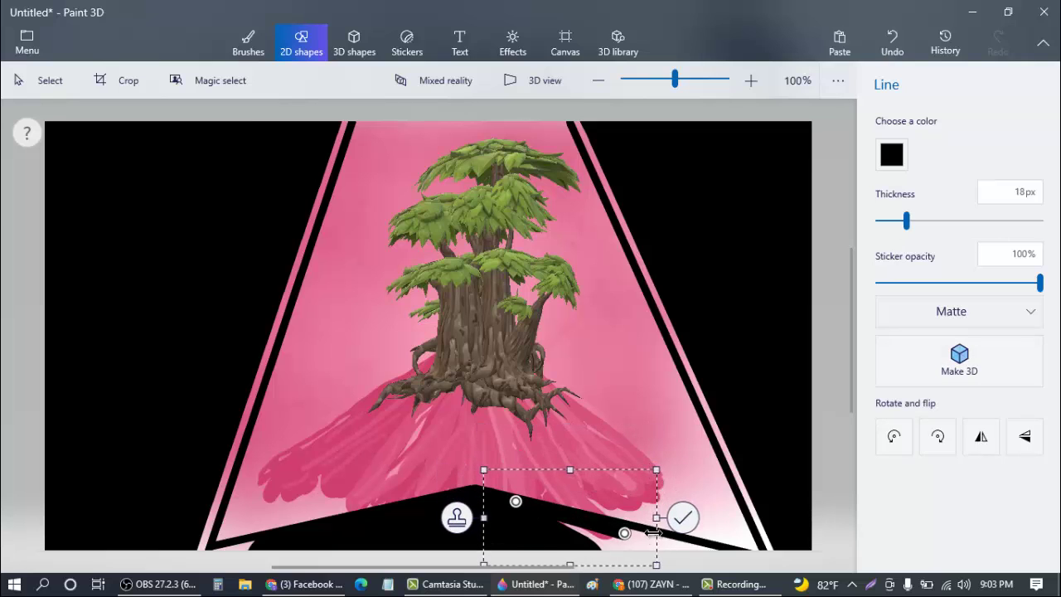
pyautogui.moveTo(654, 533); pyautogui.dragTo(708, 552)
pyautogui.click(714, 432)
# Cover the remaining gaps below the peaked bottom line with more black straight lines
pyautogui.click(891, 151)
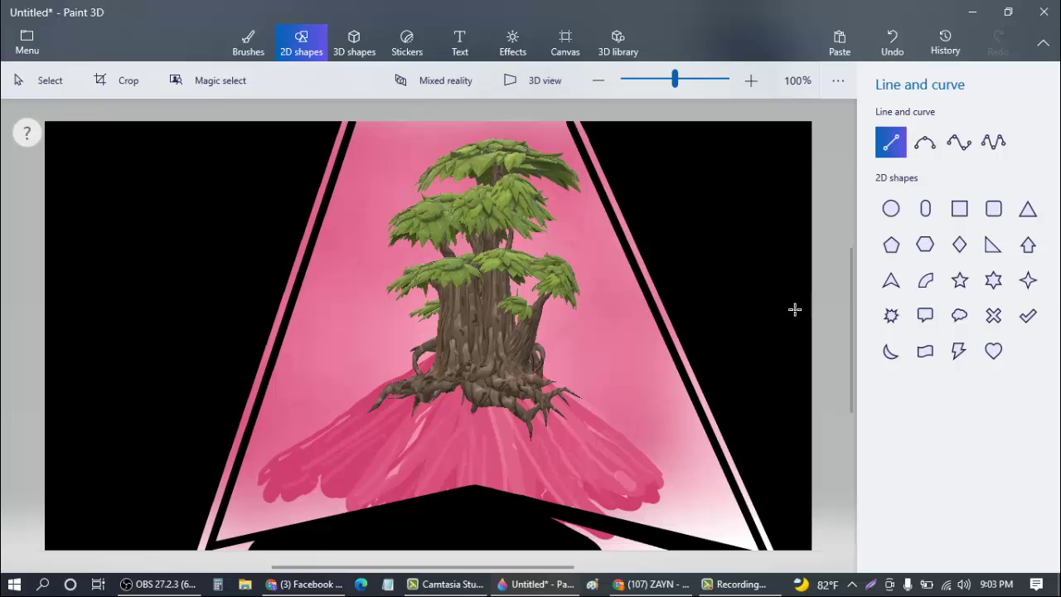
pyautogui.moveTo(537, 517)
pyautogui.mouseDown()
pyautogui.moveTo(685, 566)
pyautogui.moveTo(735, 568)
pyautogui.mouseUp()
pyautogui.click(801, 370)
pyautogui.click(893, 151)
pyautogui.click(800, 370)
pyautogui.click(889, 139)
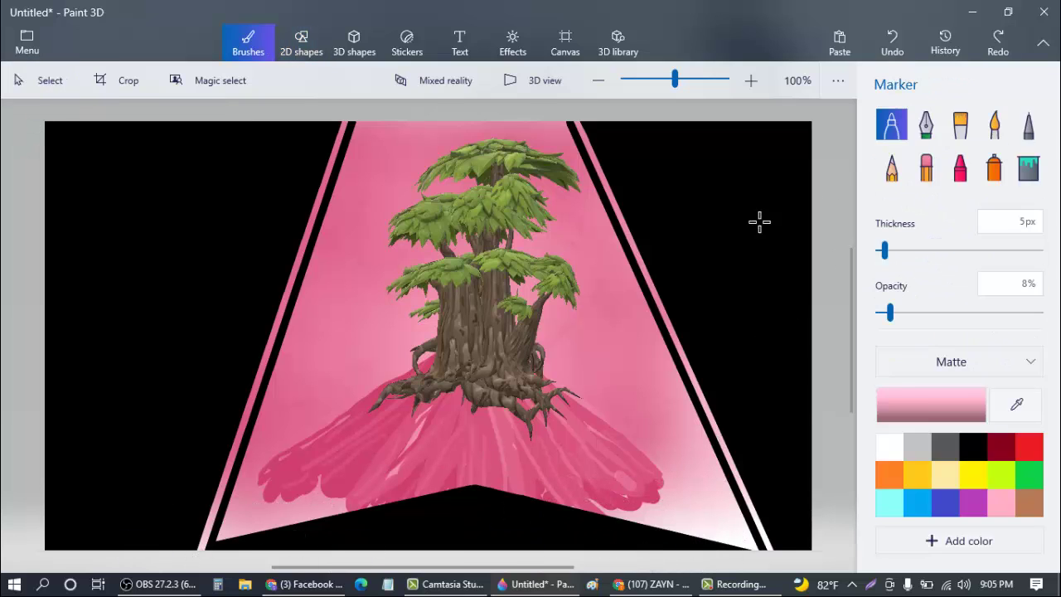
# Dot small white stars over the pink sky around the tree with the Marker at 4 px thickness and 100% opacity
pyautogui.click(888, 446)
pyautogui.moveTo(884, 251); pyautogui.dragTo(877, 250)
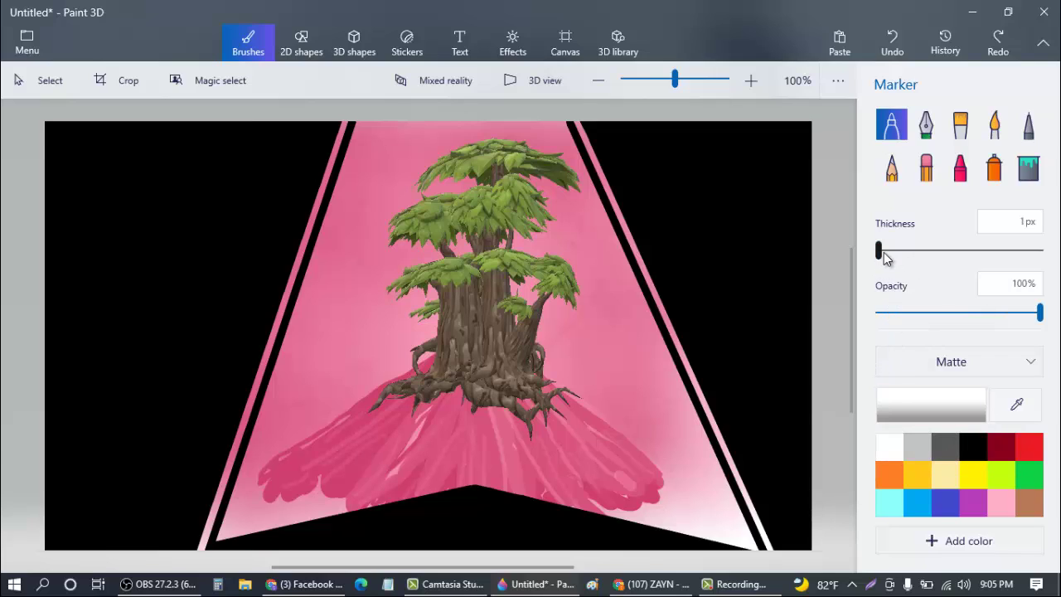
pyautogui.click(586, 237)
pyautogui.click(610, 299)
pyautogui.click(584, 213)
pyautogui.click(565, 232)
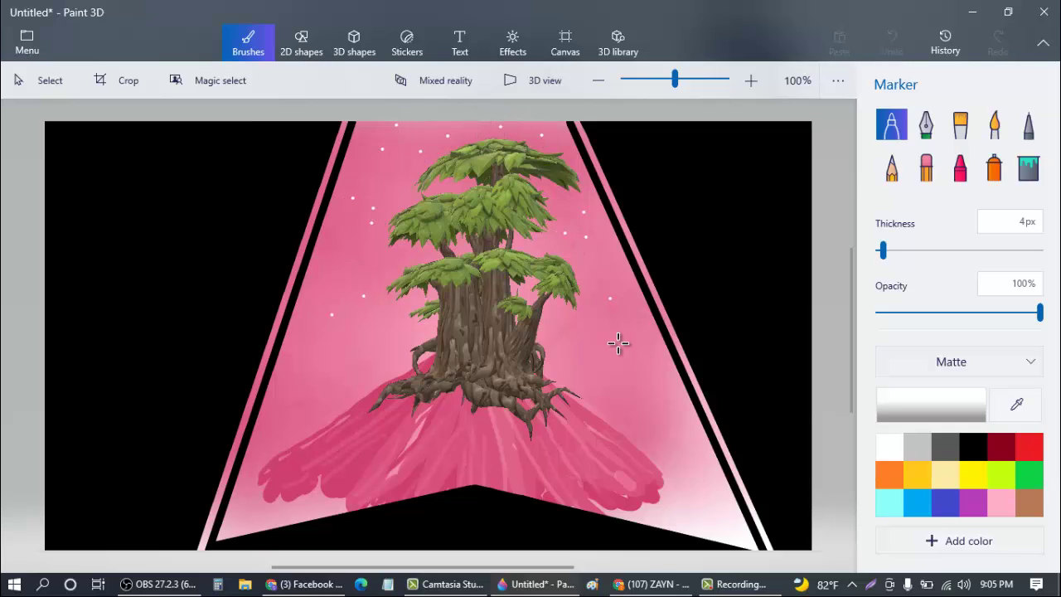
pyautogui.click(780, 420)
# Set the Marker color to black and reduce its thickness to 3 px
pyautogui.click(972, 446)
pyautogui.moveTo(883, 250); pyautogui.dragTo(877, 250)
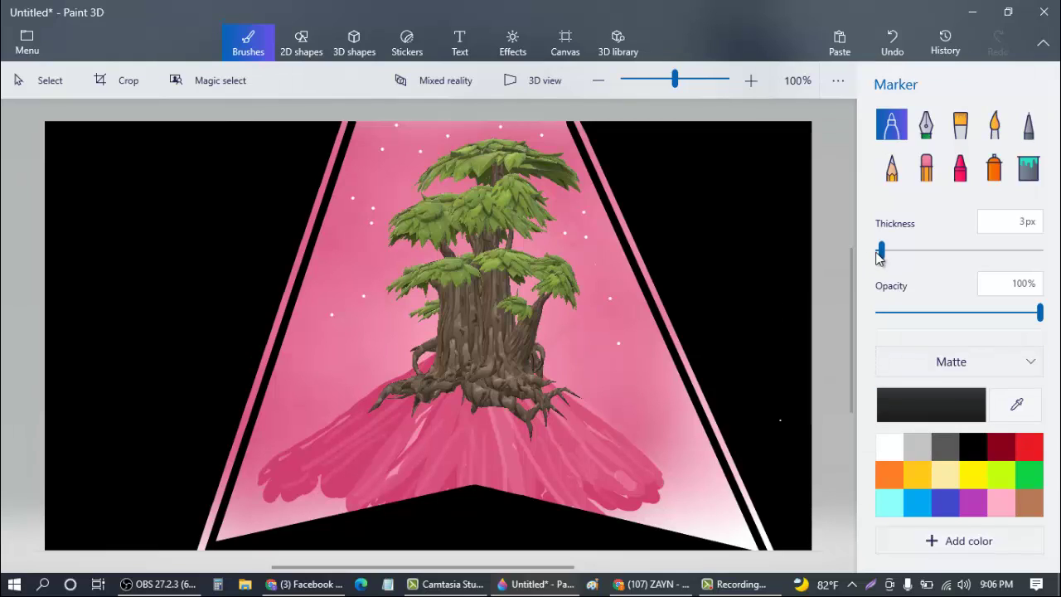